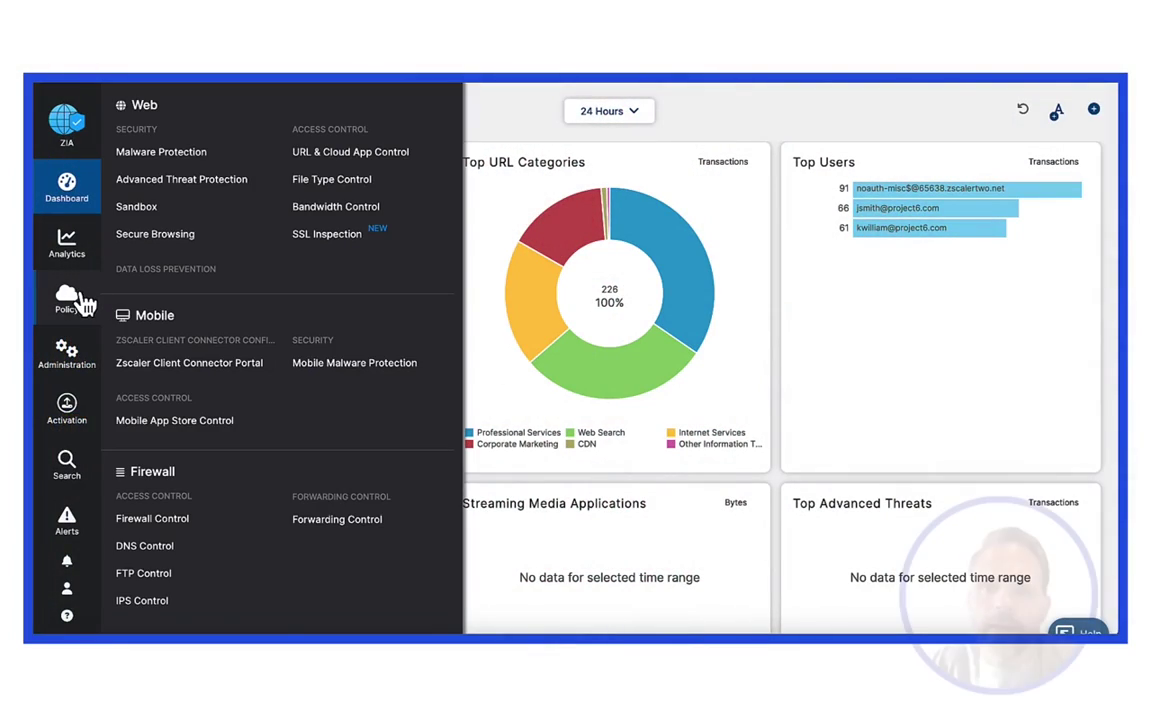
Open the vdi_rule_DROP firewall filtering rule from Firewall Control and review its assigned users and remaining settings
{"action": "scroll", "coordinate": [275, 363], "scroll_direction": "down", "scroll_amount": 1}
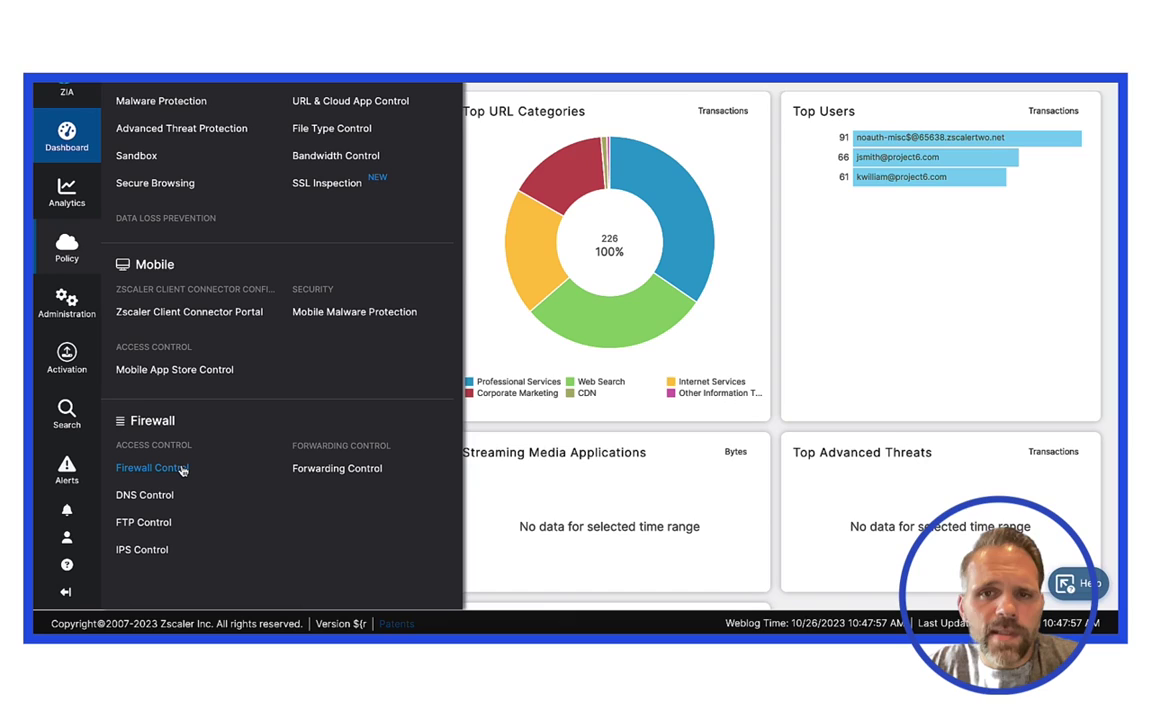
{"action": "left_click", "coordinate": [152, 468]}
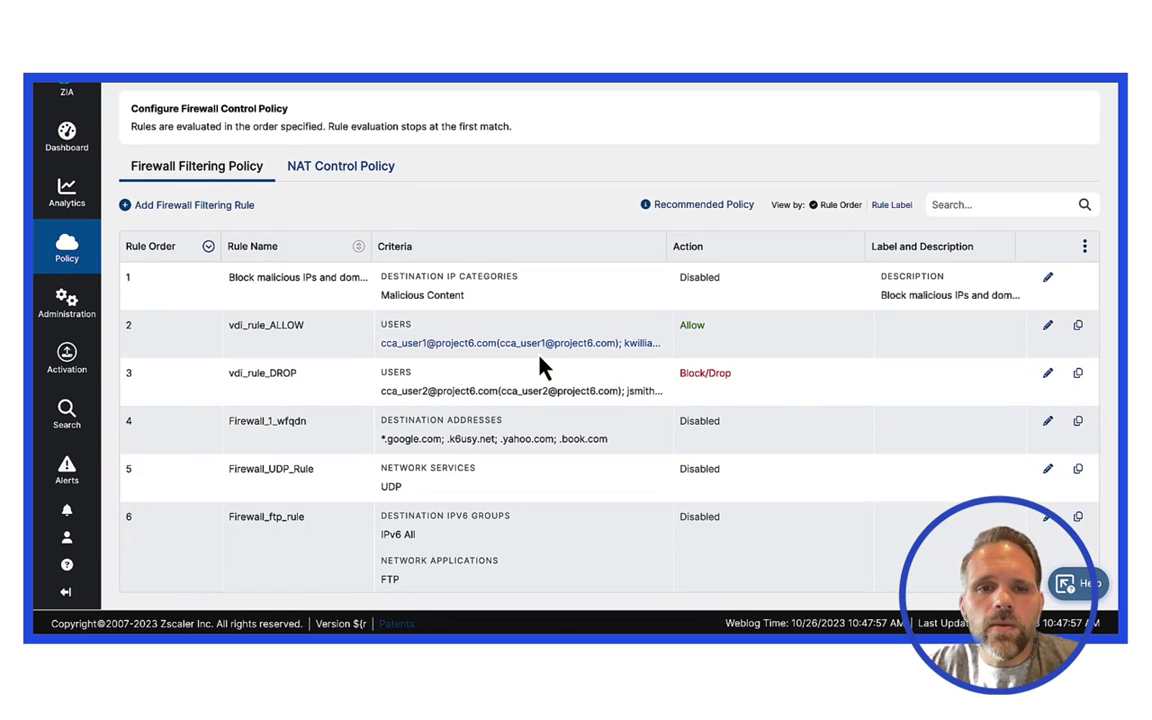
{"action": "left_click", "coordinate": [1048, 376]}
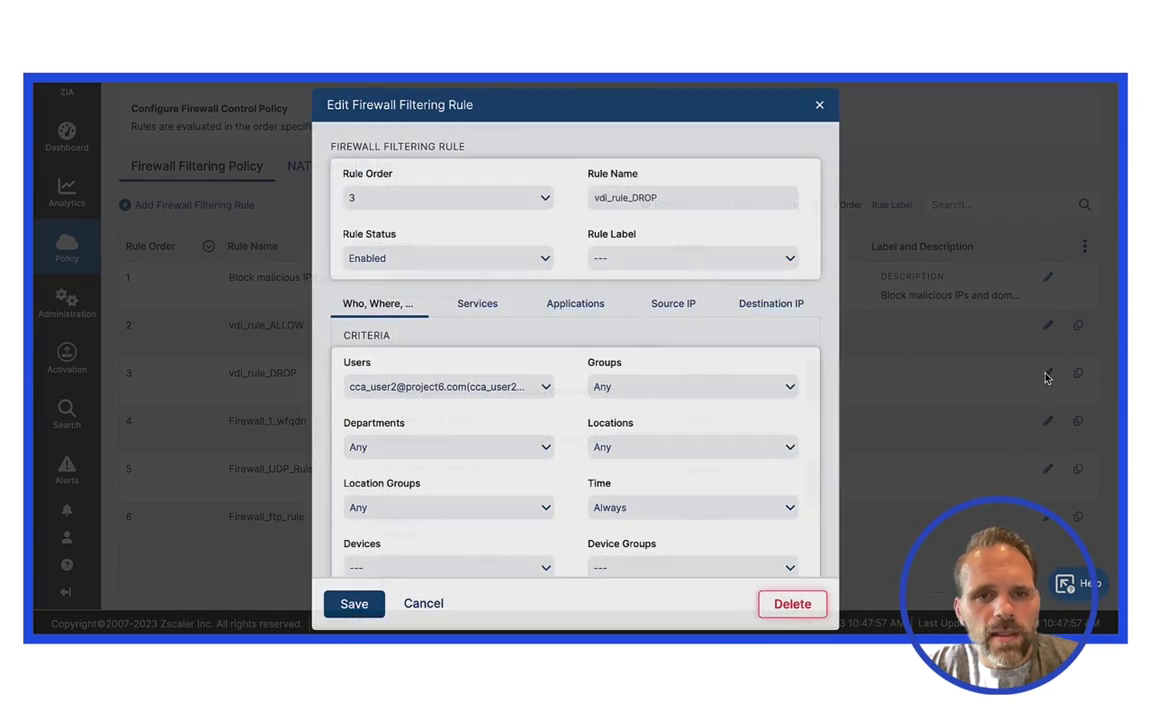
{"action": "left_click", "coordinate": [550, 395]}
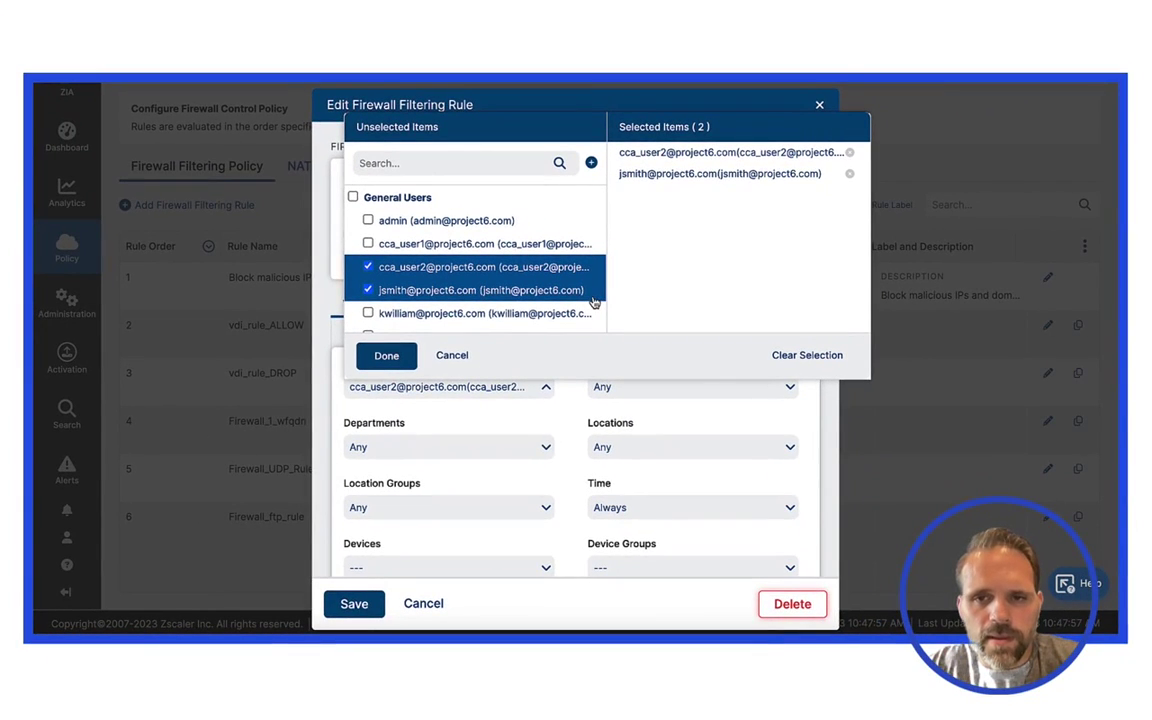
{"action": "left_click", "coordinate": [402, 355]}
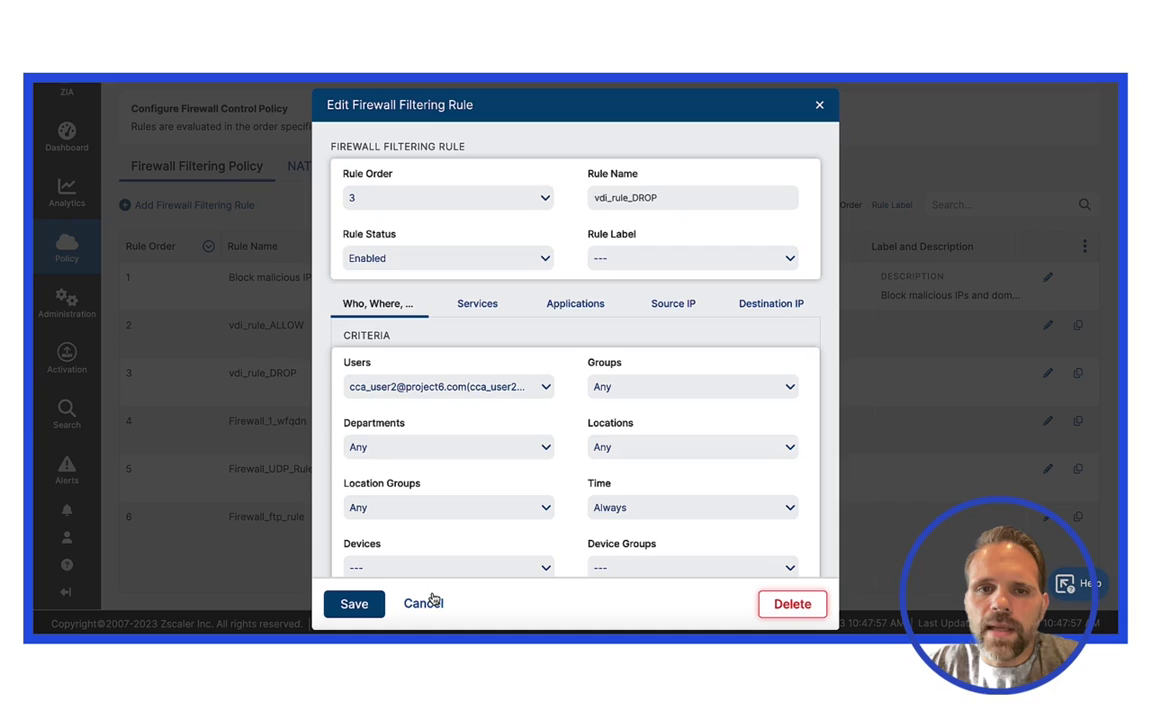
{"action": "scroll", "coordinate": [506, 411], "scroll_direction": "down", "scroll_amount": 5}
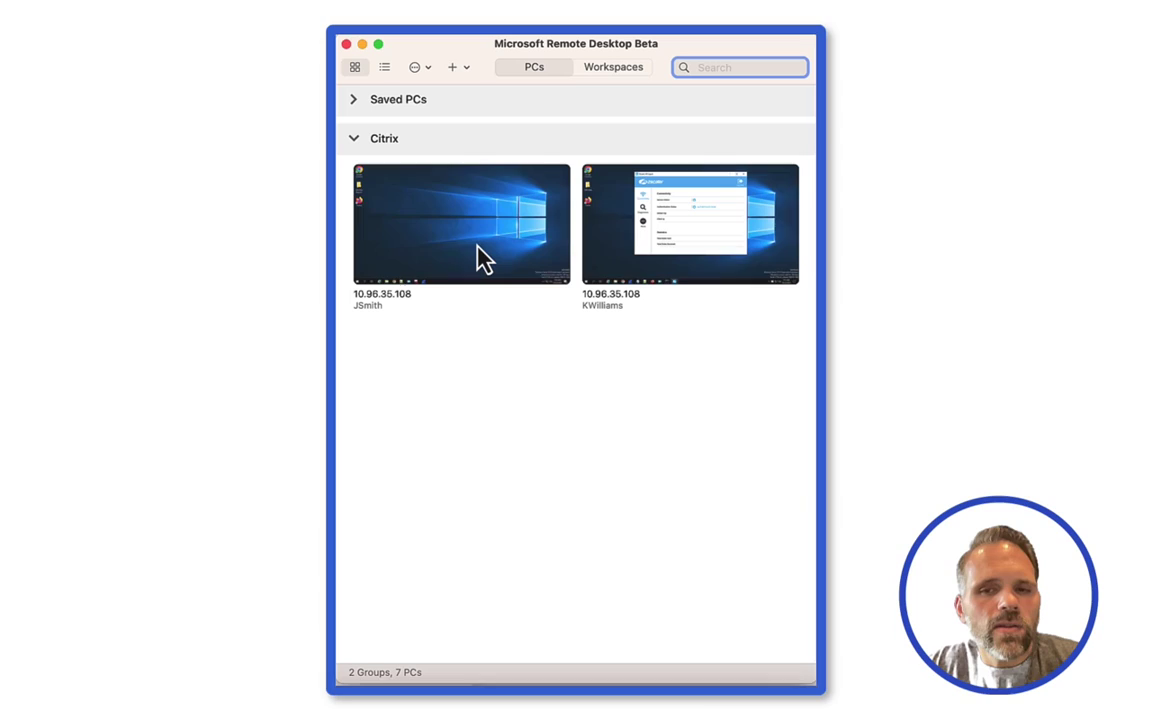
In Microsoft Remote Desktop, connect to both users' Citrix sessions on 10.96.35.108
{"action": "double_click", "coordinate": [480, 257]}
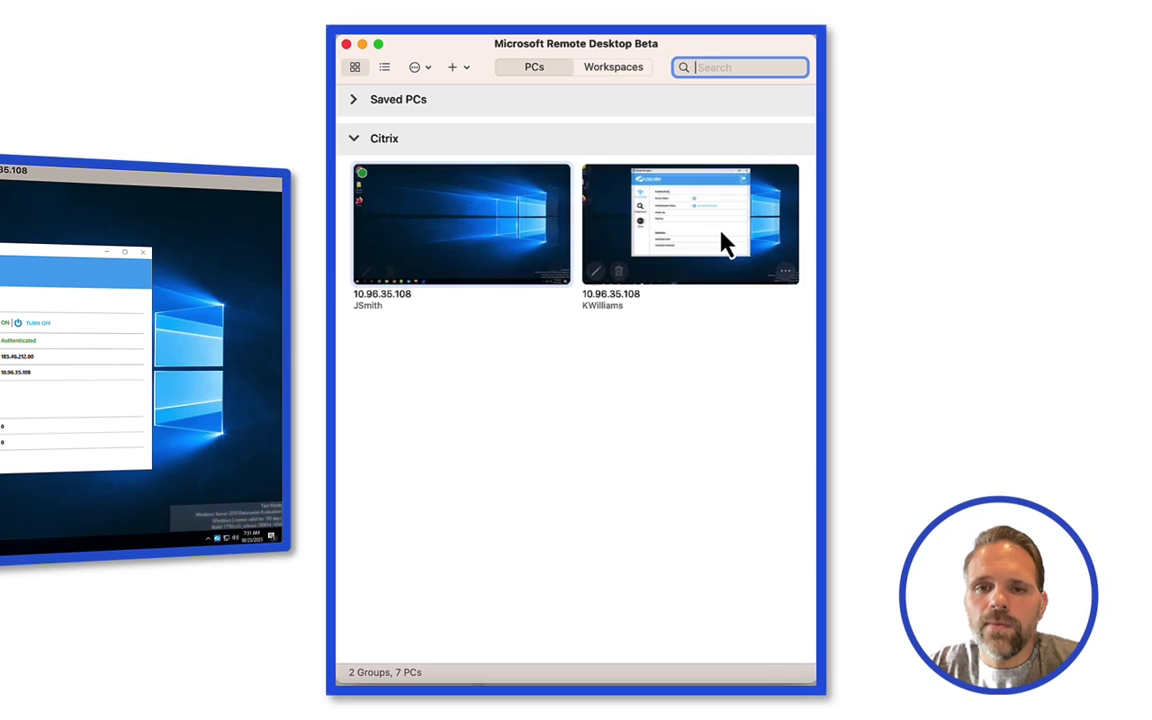
{"action": "double_click", "coordinate": [722, 244]}
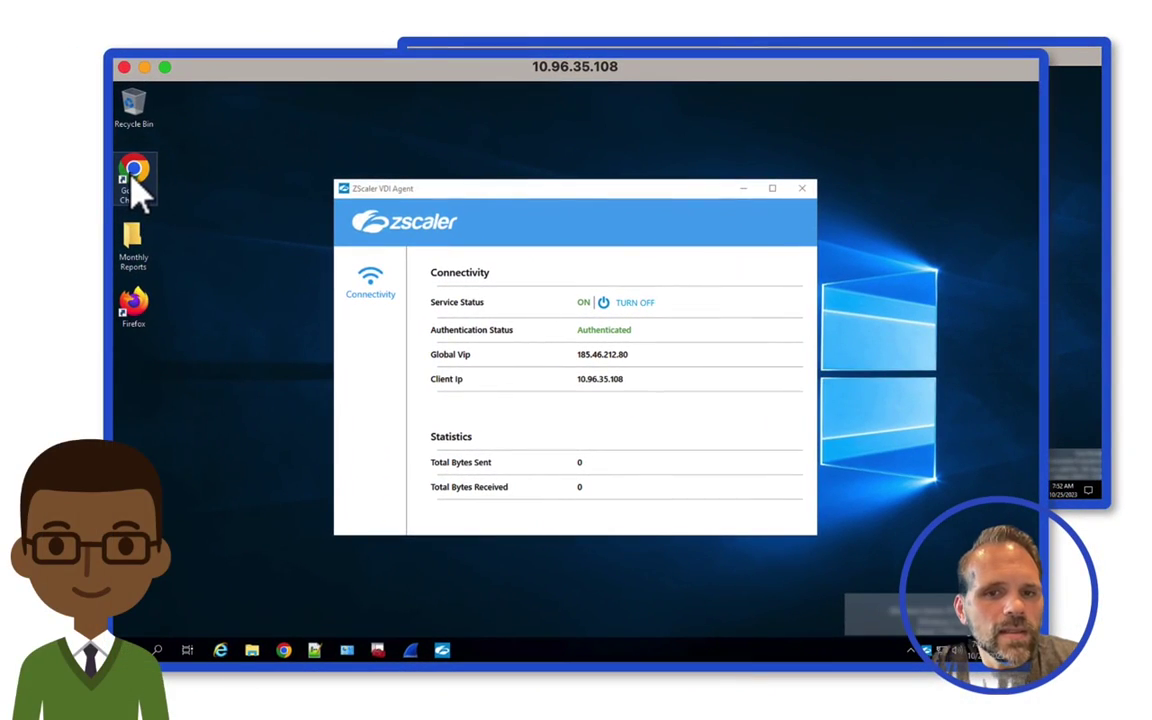
{"action": "double_click", "coordinate": [131, 184]}
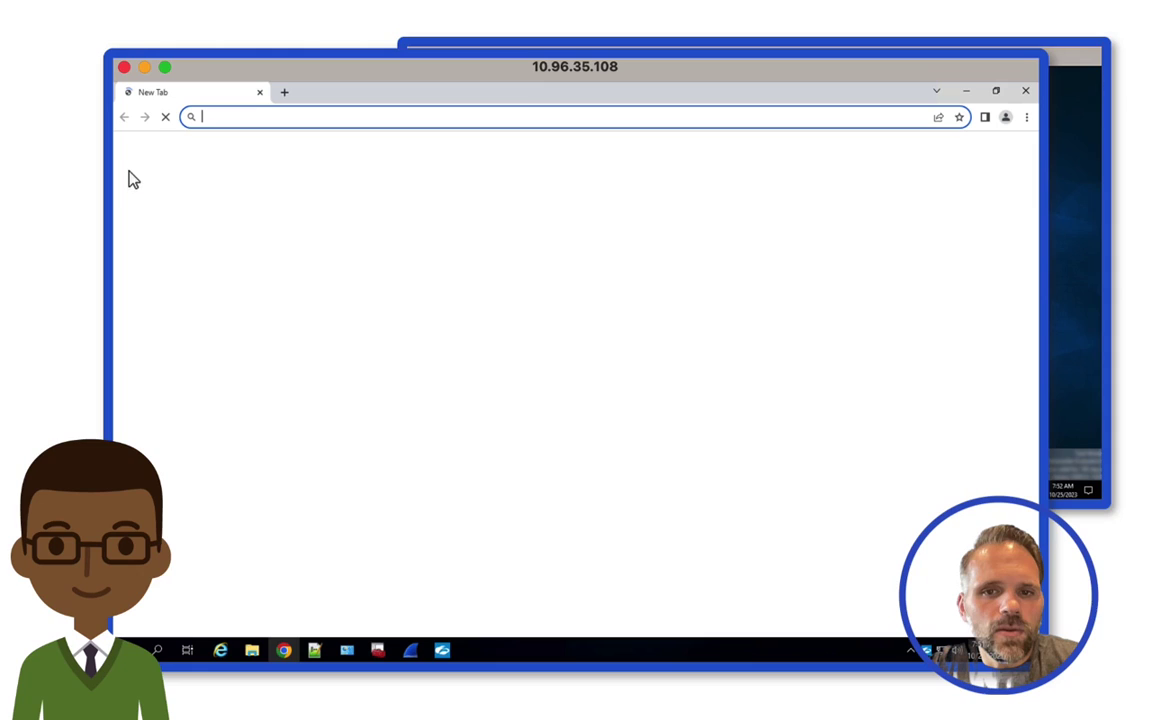
{"action": "left_click", "coordinate": [260, 117]}
{"action": "type", "text": "ww"}
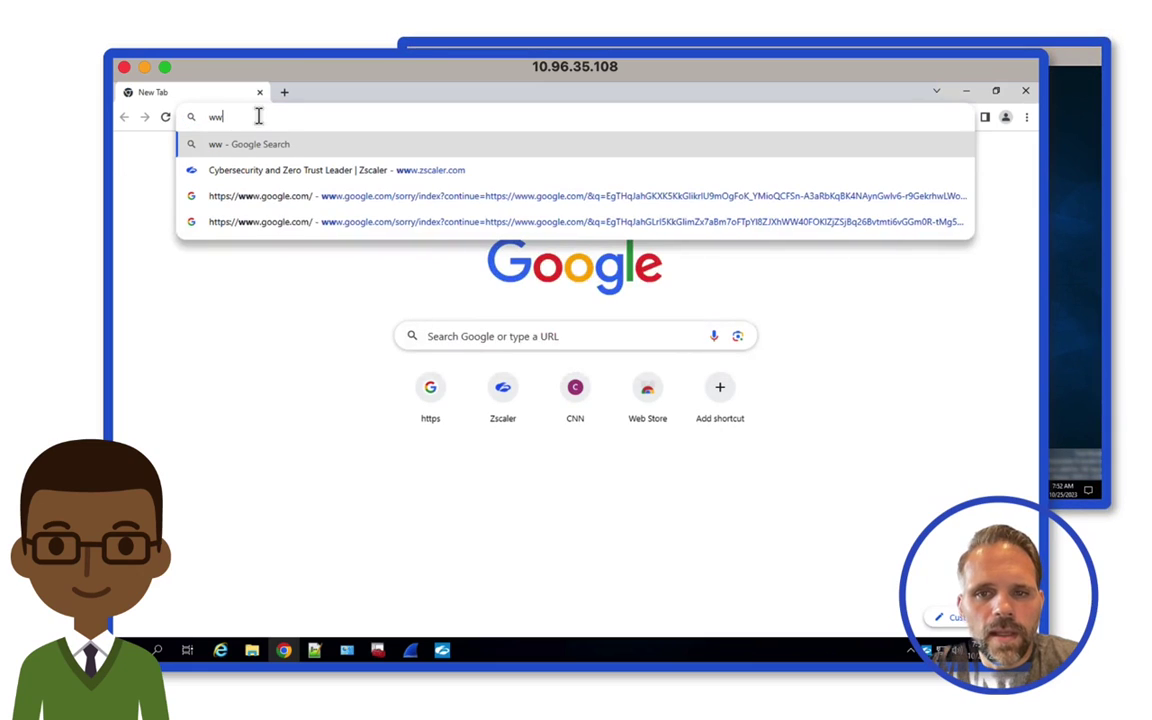
{"action": "type", "text": "w.google.com"}
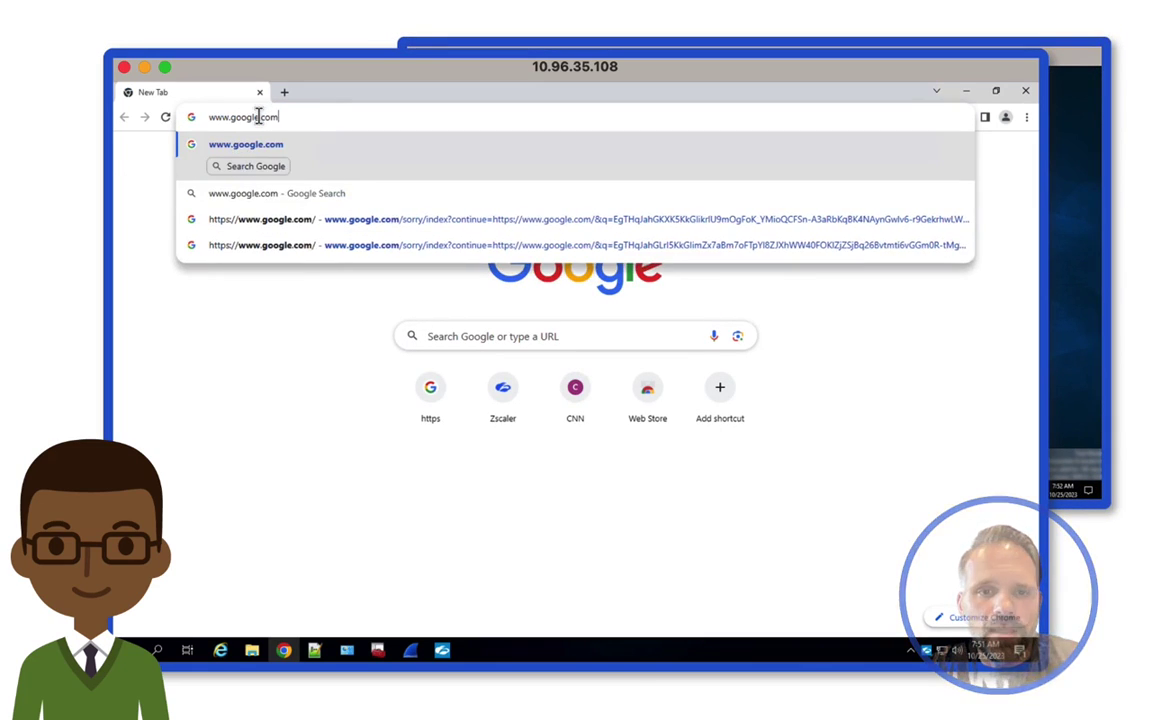
{"action": "key", "text": "Return"}
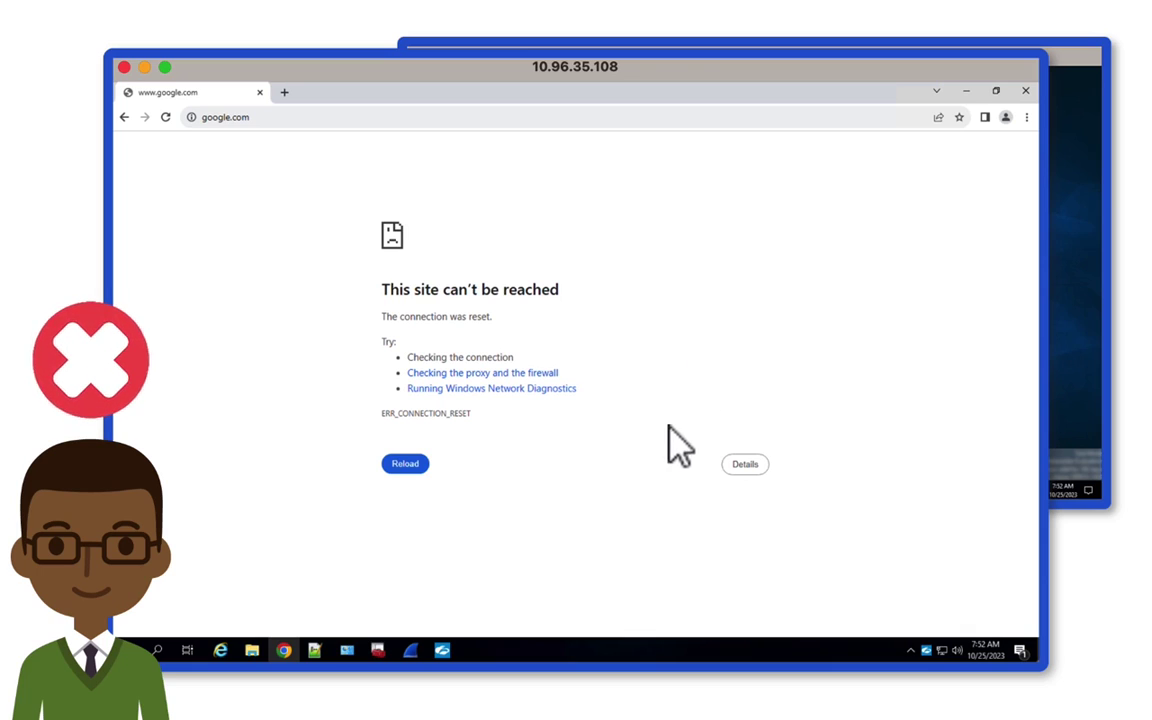
{"action": "left_click", "coordinate": [442, 650]}
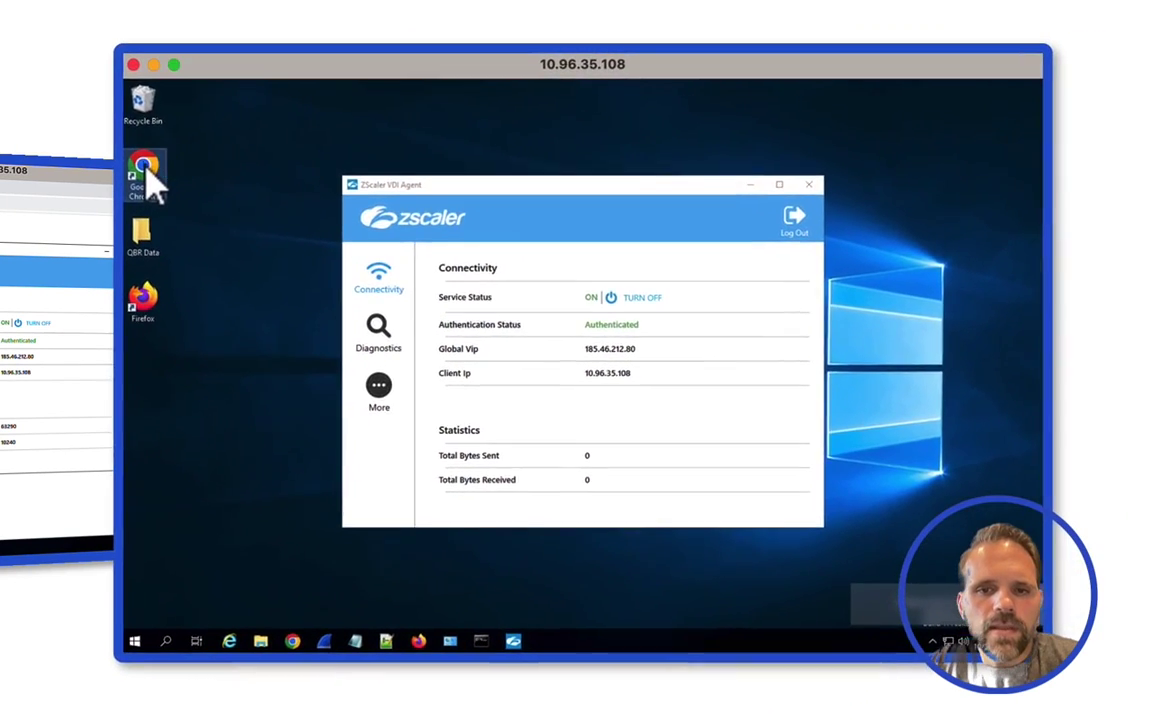
{"action": "double_click", "coordinate": [423, 136]}
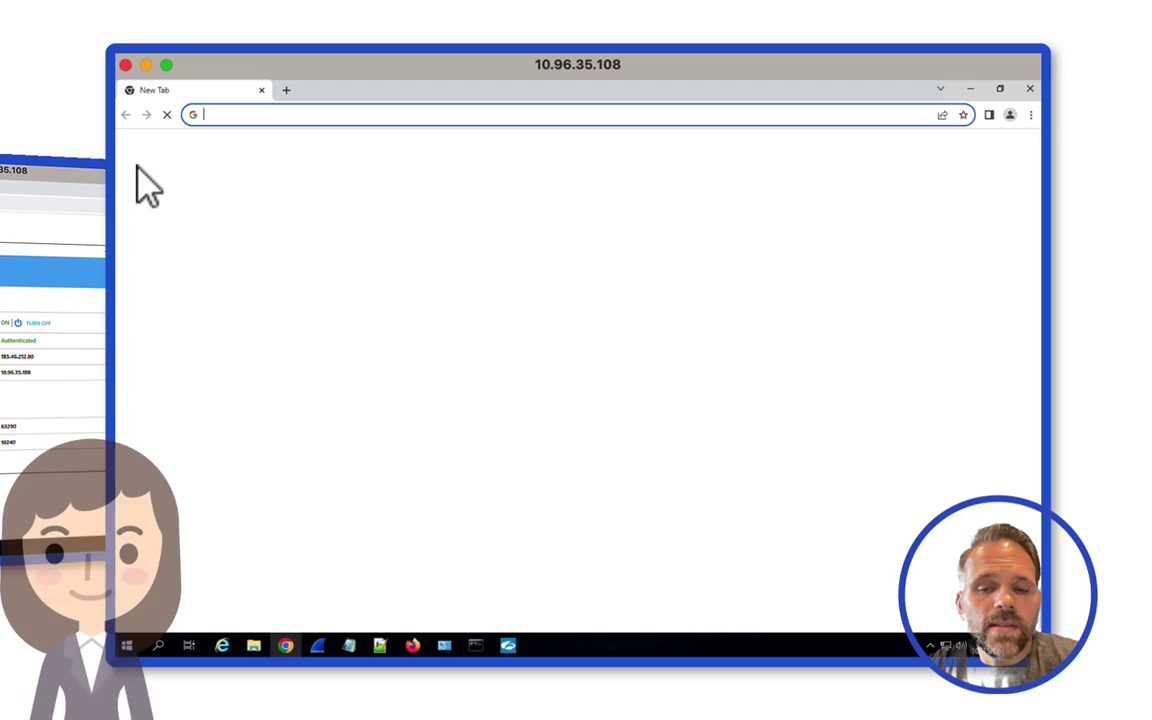
{"action": "left_click", "coordinate": [289, 116]}
{"action": "type", "text": "ww"}
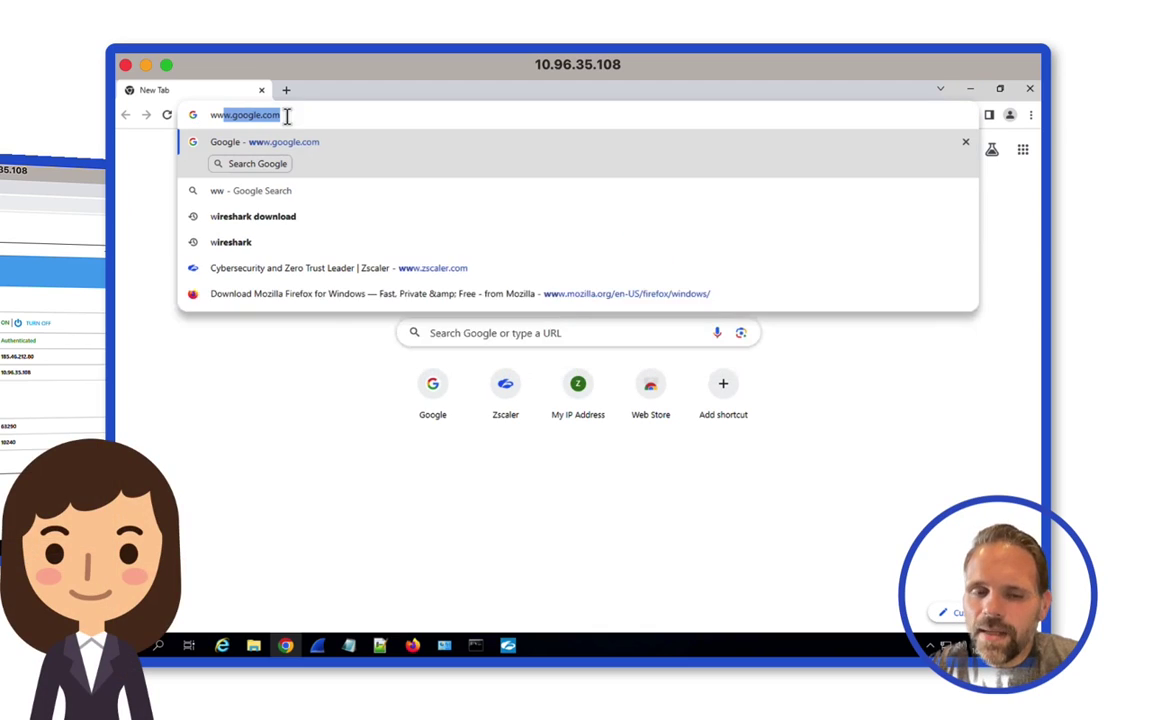
{"action": "type", "text": "w.google.c"}
{"action": "key", "text": "Return"}
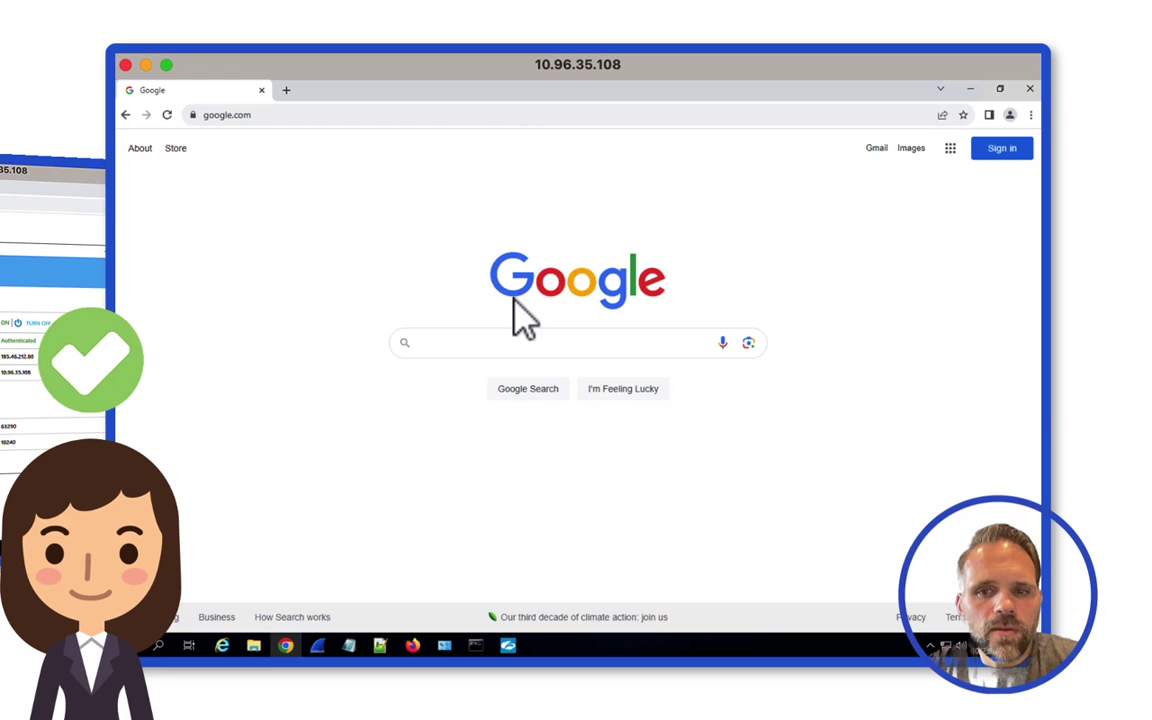
{"action": "left_click", "coordinate": [508, 645]}
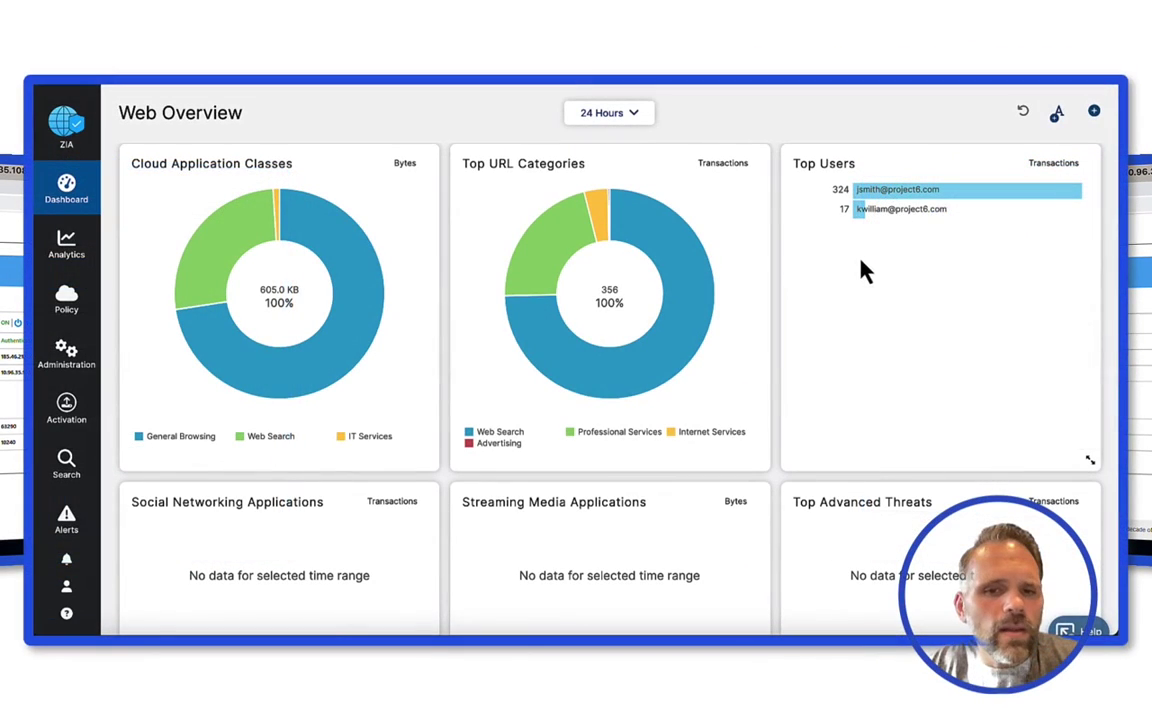
In the ZIA admin portal, open the web logs of the first user listed under Top Users in Web Overview
{"action": "mouse_move", "coordinate": [915, 200]}
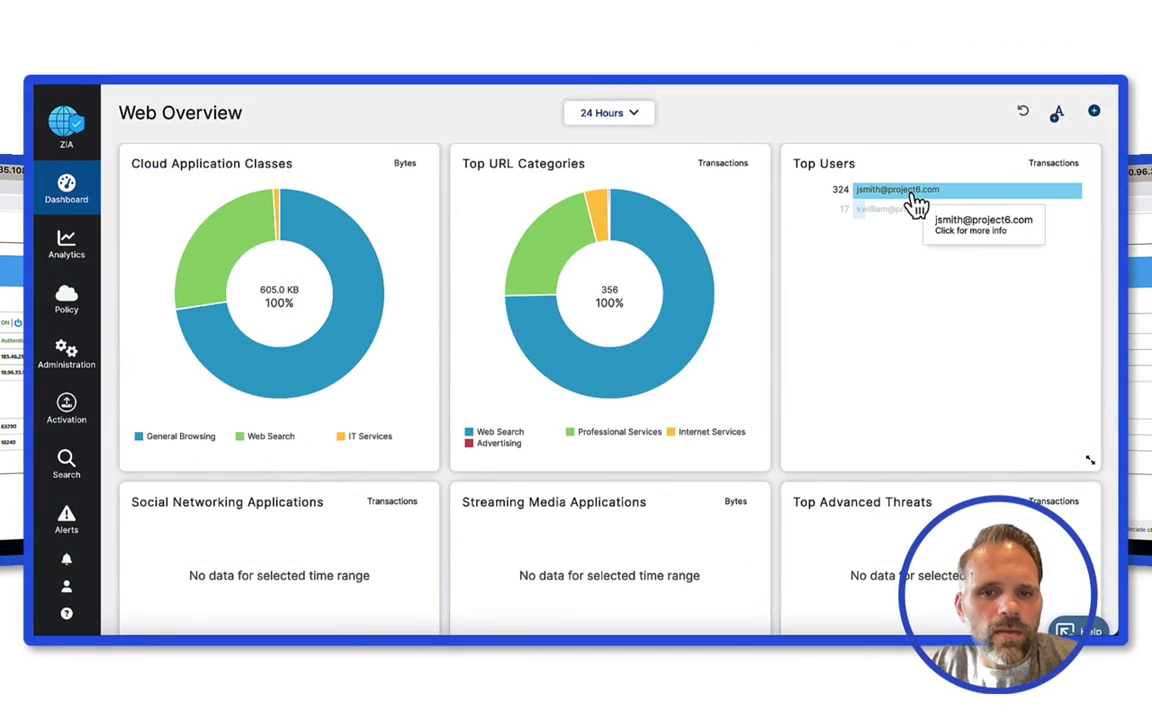
{"action": "left_click", "coordinate": [1010, 197]}
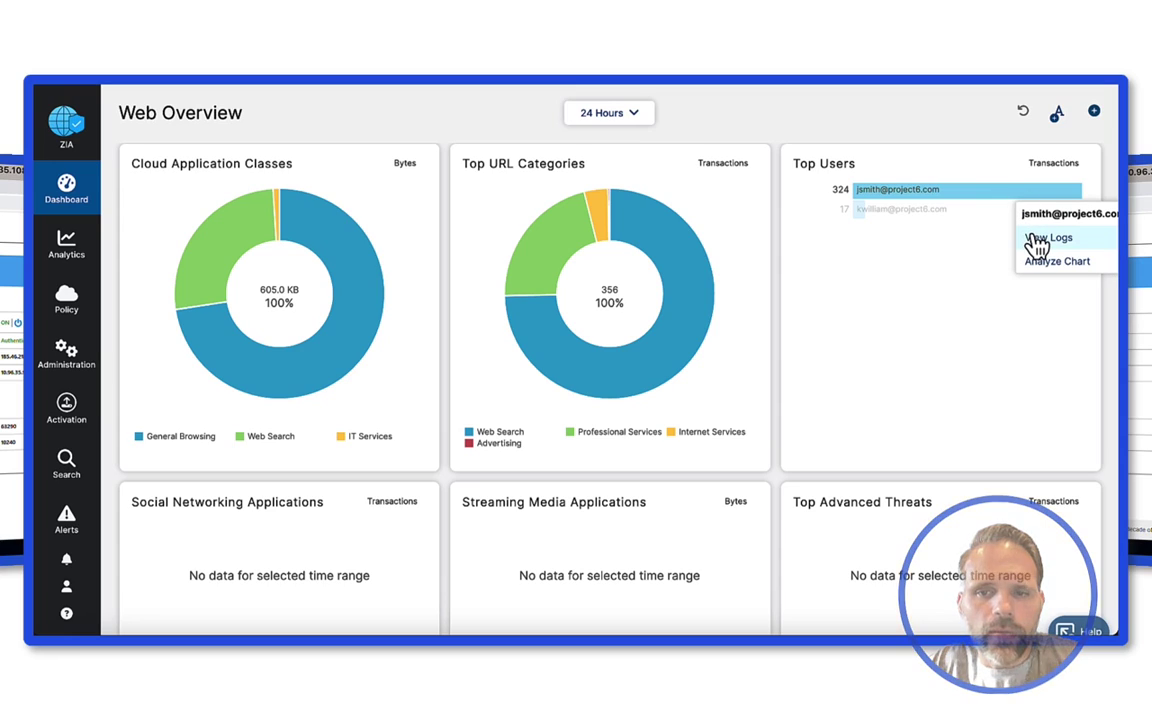
{"action": "left_click", "coordinate": [1032, 238]}
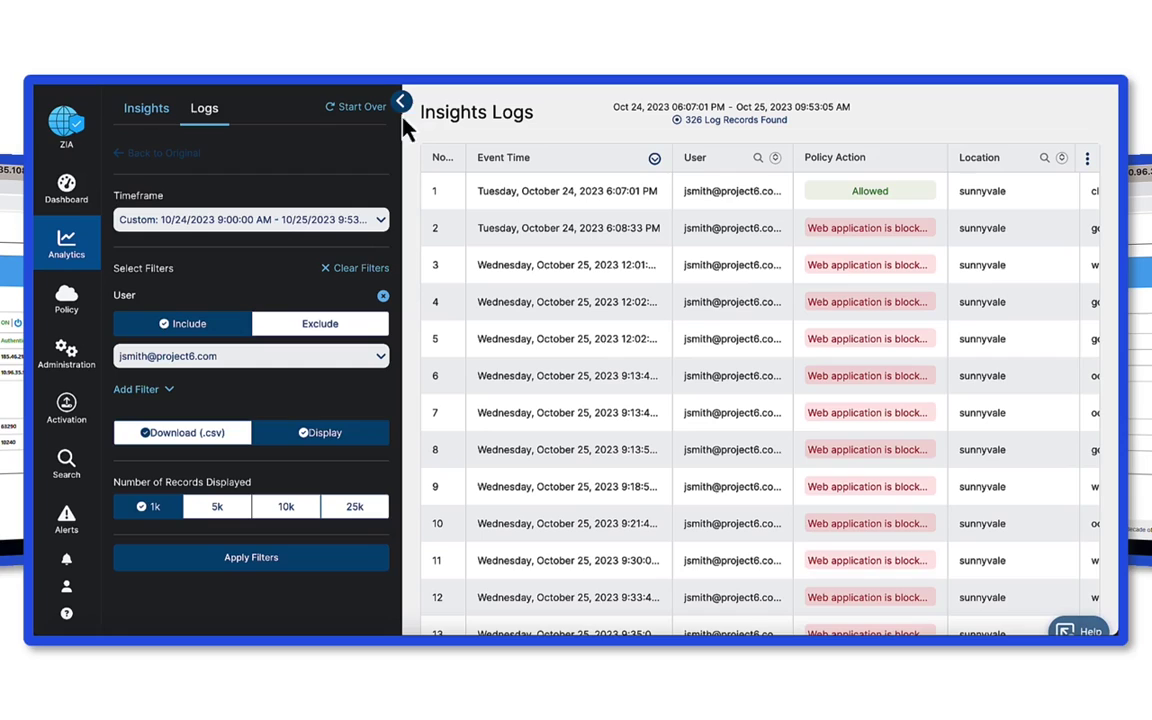
Hide the log filters, sort the entries by newest event time and review their policy action, URL and URL category
{"action": "left_click", "coordinate": [401, 104]}
{"action": "left_click", "coordinate": [353, 161]}
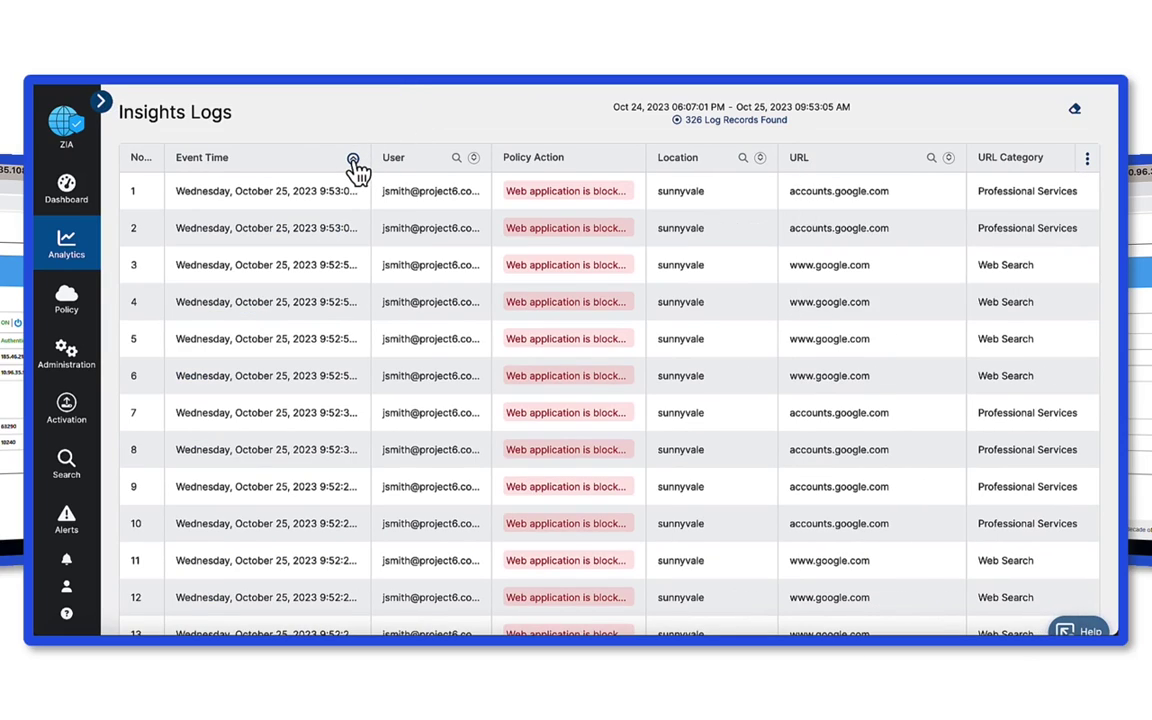
{"action": "scroll", "coordinate": [540, 312], "scroll_direction": "right", "scroll_amount": 3}
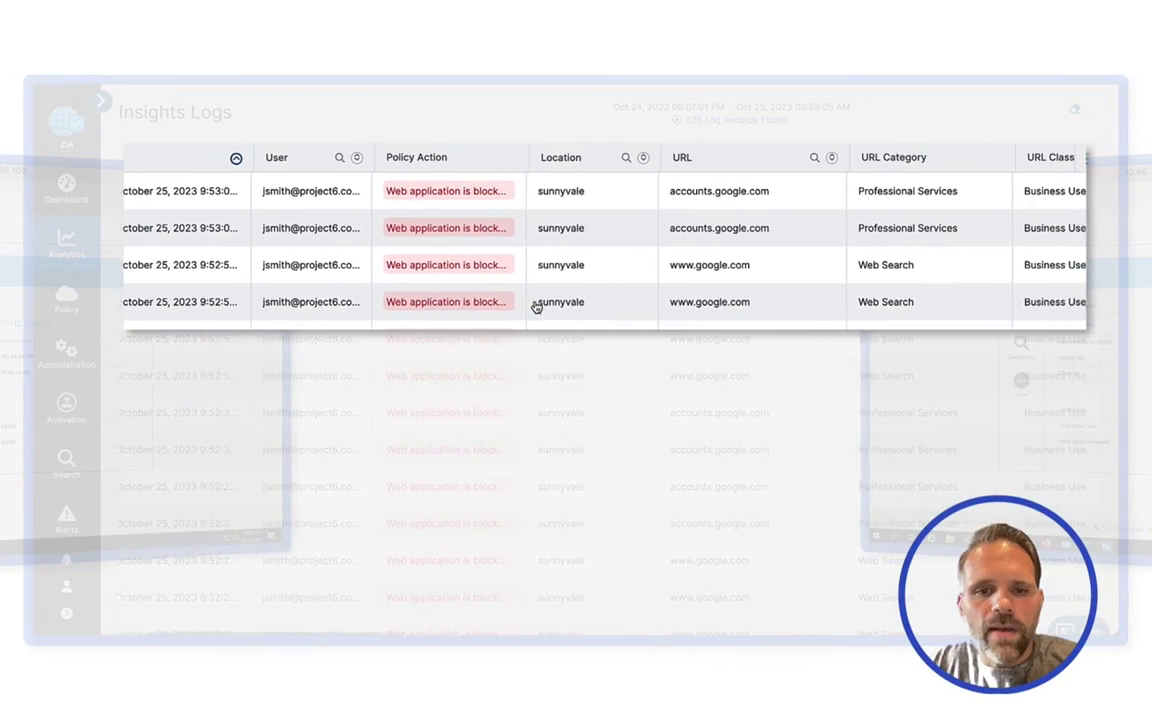
{"action": "scroll", "coordinate": [536, 307], "scroll_direction": "right", "scroll_amount": 1}
{"action": "scroll", "coordinate": [536, 307], "scroll_direction": "right", "scroll_amount": 2}
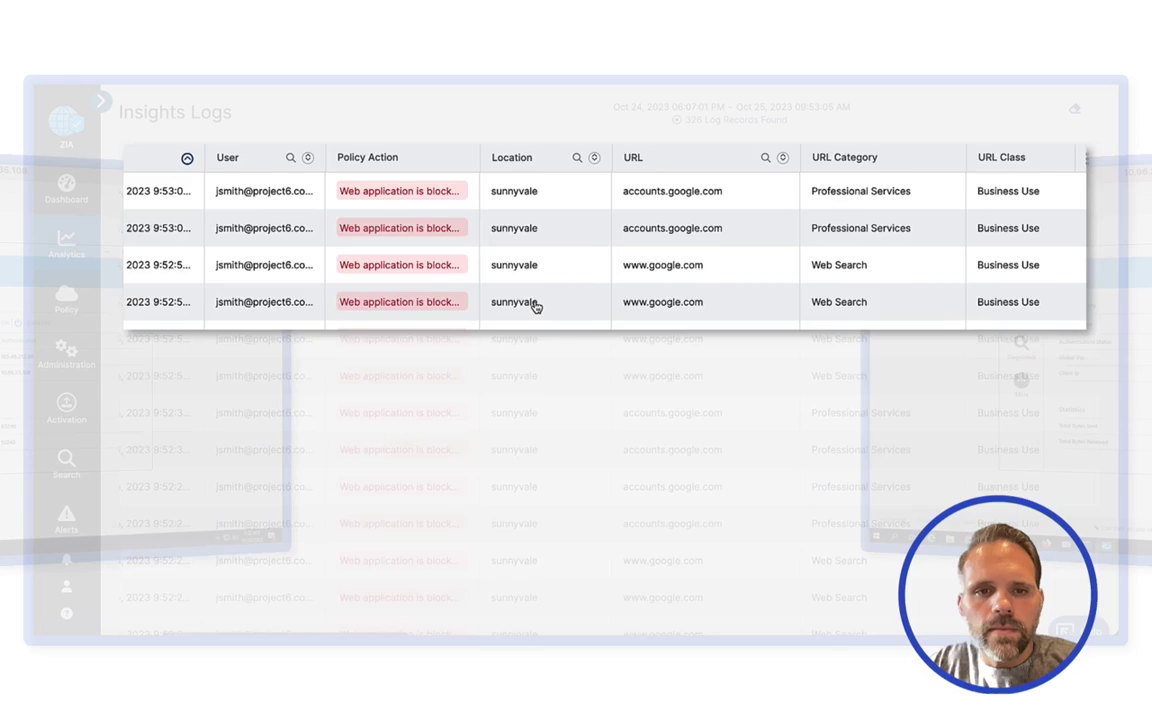
{"action": "scroll", "coordinate": [536, 307], "scroll_direction": "right", "scroll_amount": 1}
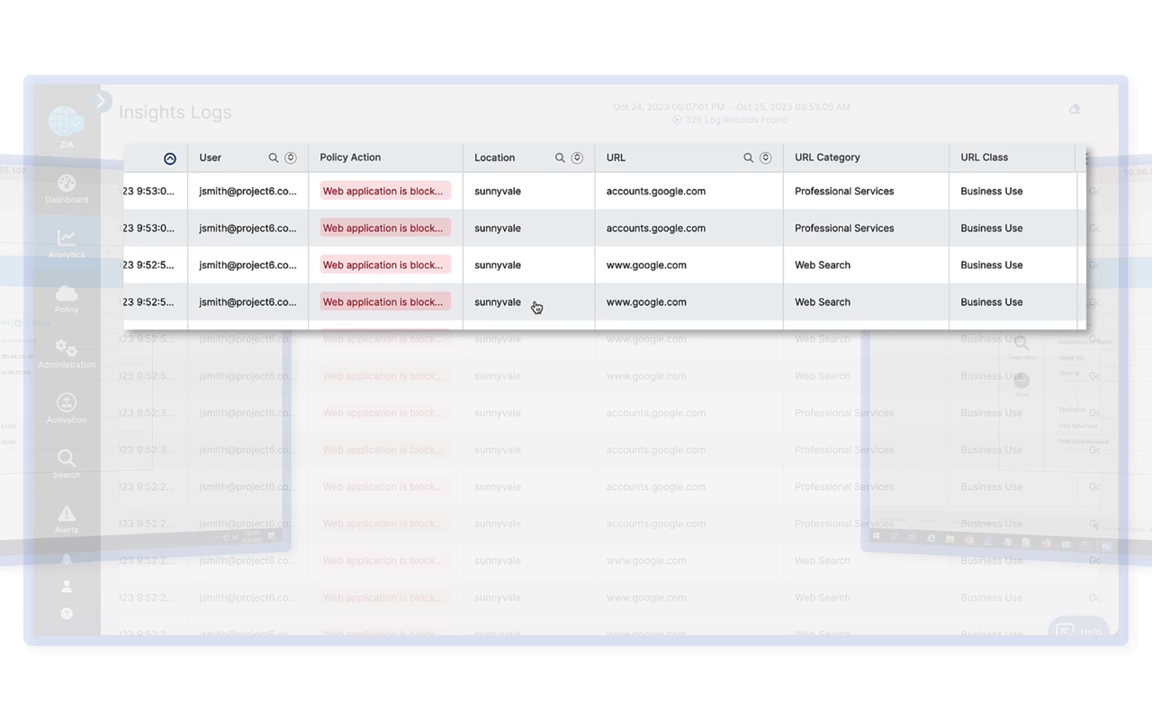
{"action": "scroll", "coordinate": [536, 307], "scroll_direction": "left", "scroll_amount": 10}
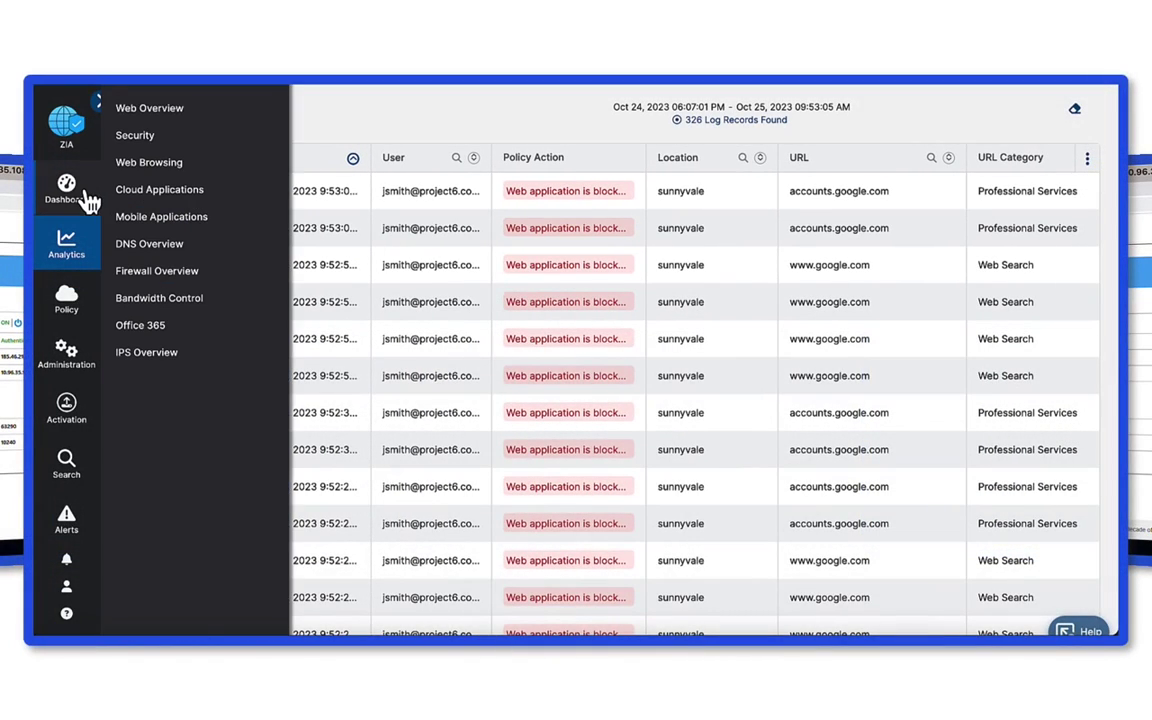
Open the web logs of the second user under Top Users and review their policy action and URL entries
{"action": "left_click", "coordinate": [90, 200]}
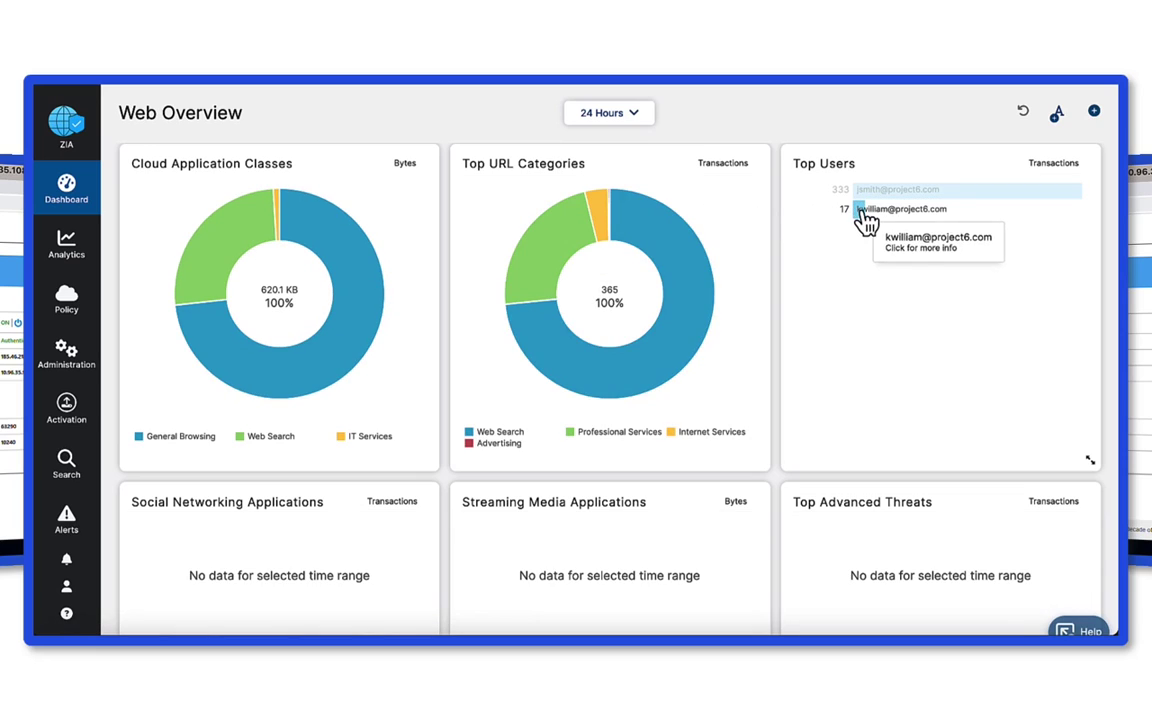
{"action": "left_click", "coordinate": [860, 214]}
{"action": "left_click", "coordinate": [903, 257]}
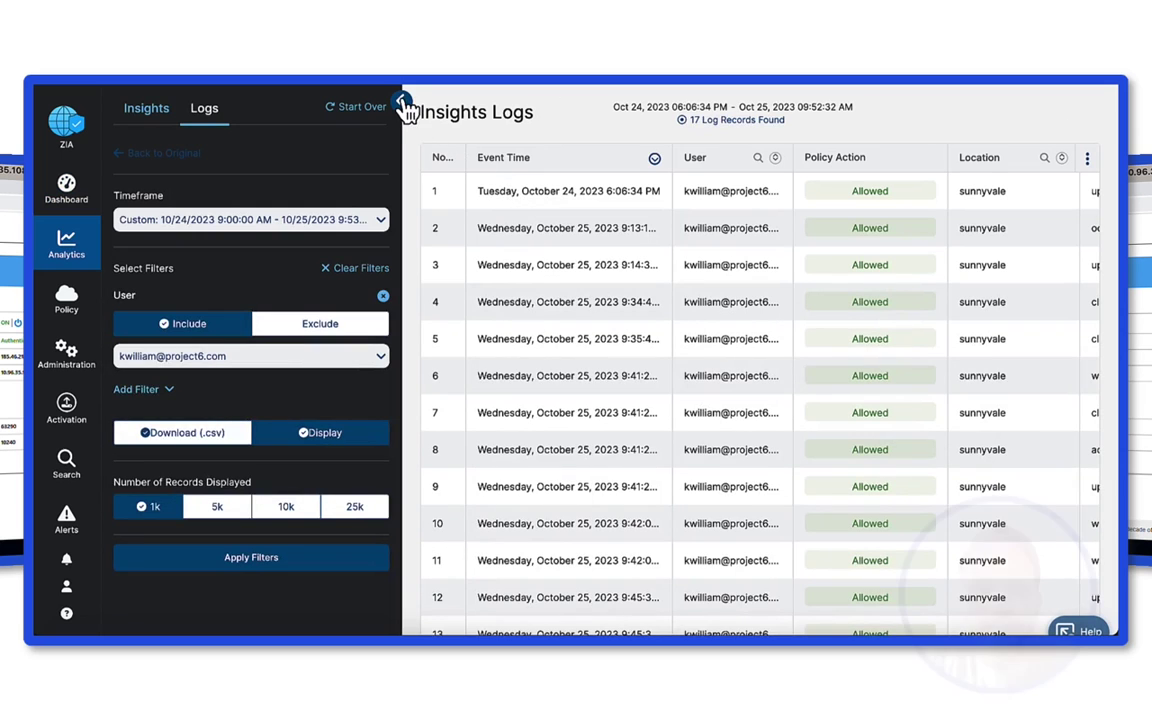
{"action": "left_click", "coordinate": [400, 102]}
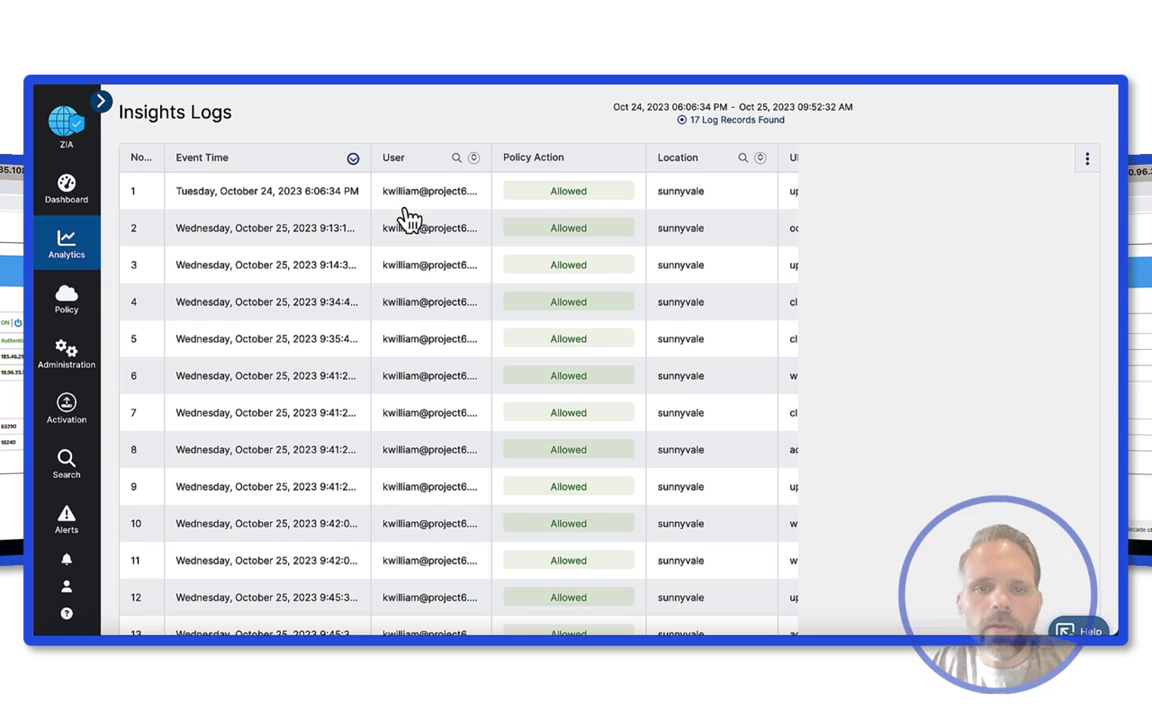
{"action": "scroll", "coordinate": [429, 321], "scroll_direction": "right", "scroll_amount": 3}
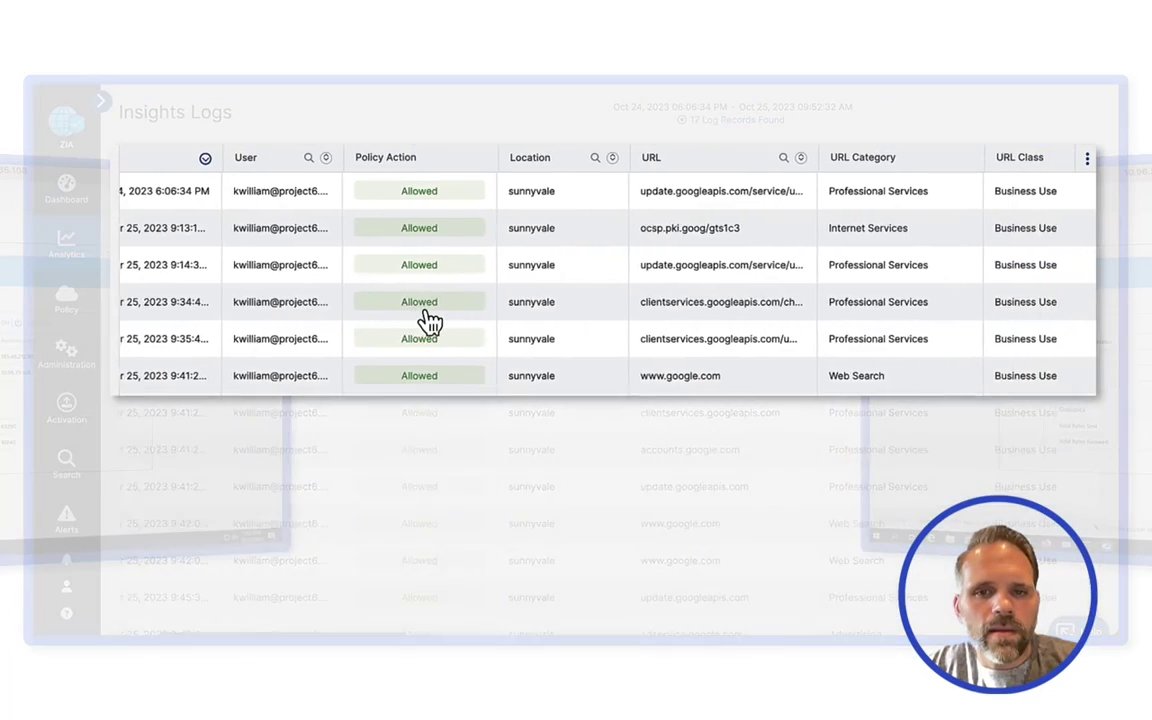
{"action": "scroll", "coordinate": [429, 321], "scroll_direction": "right", "scroll_amount": 1}
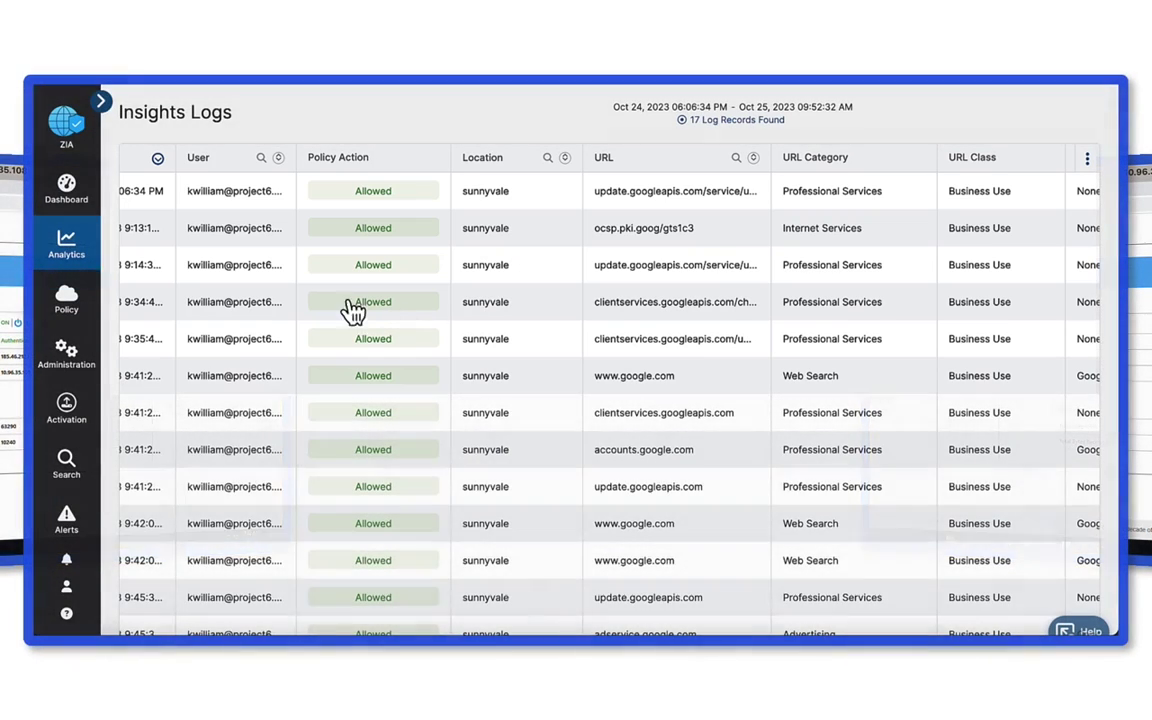
Display the Firewall Insights logs for the Last 5 Minutes timeframe and hide the filter options
{"action": "mouse_move", "coordinate": [85, 188]}
{"action": "mouse_move", "coordinate": [80, 222]}
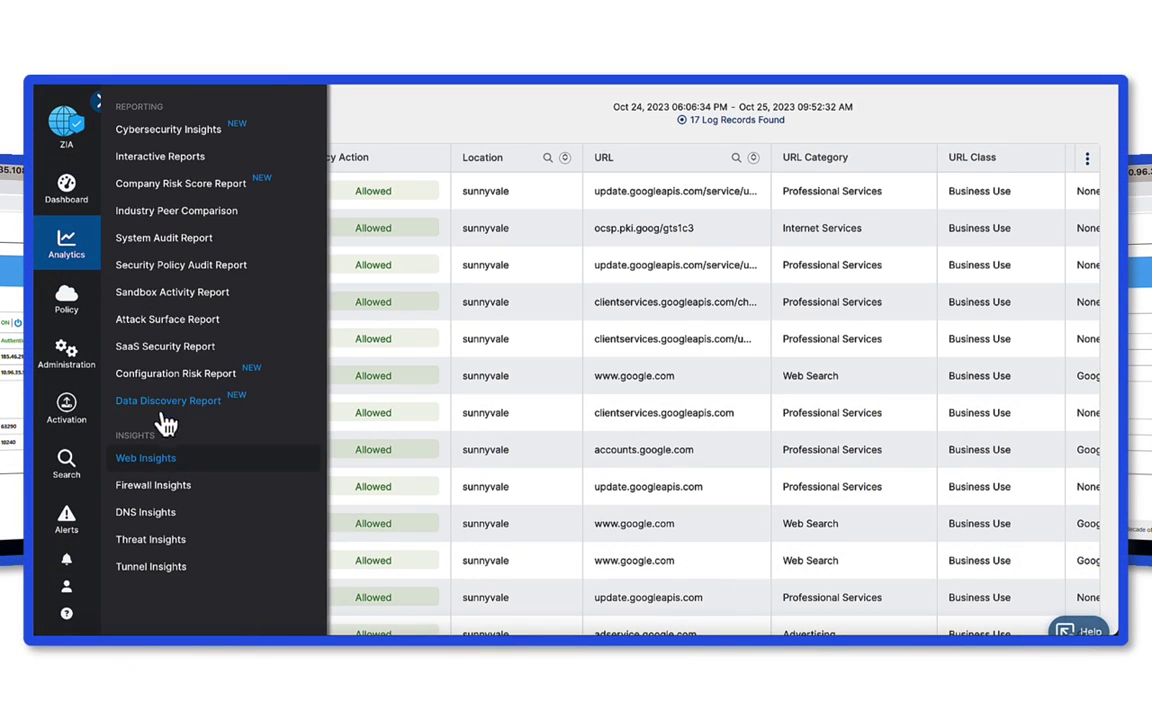
{"action": "left_click", "coordinate": [160, 483]}
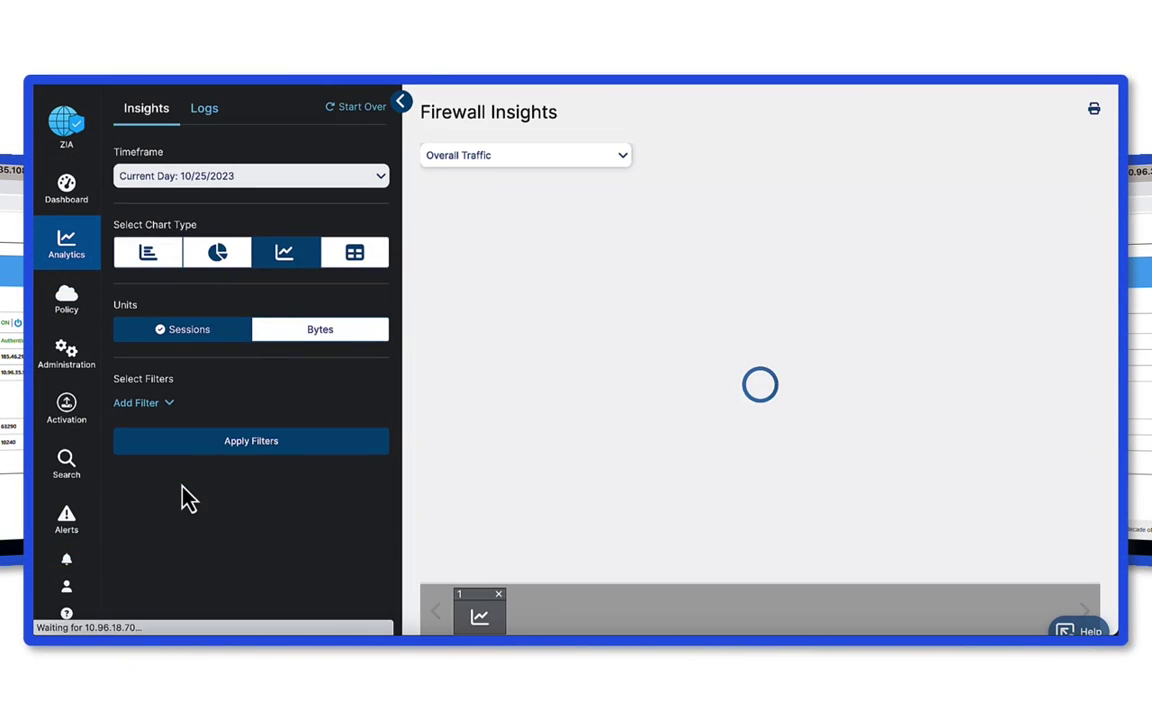
{"action": "left_click", "coordinate": [206, 110]}
{"action": "left_click", "coordinate": [212, 178]}
{"action": "left_click", "coordinate": [205, 243]}
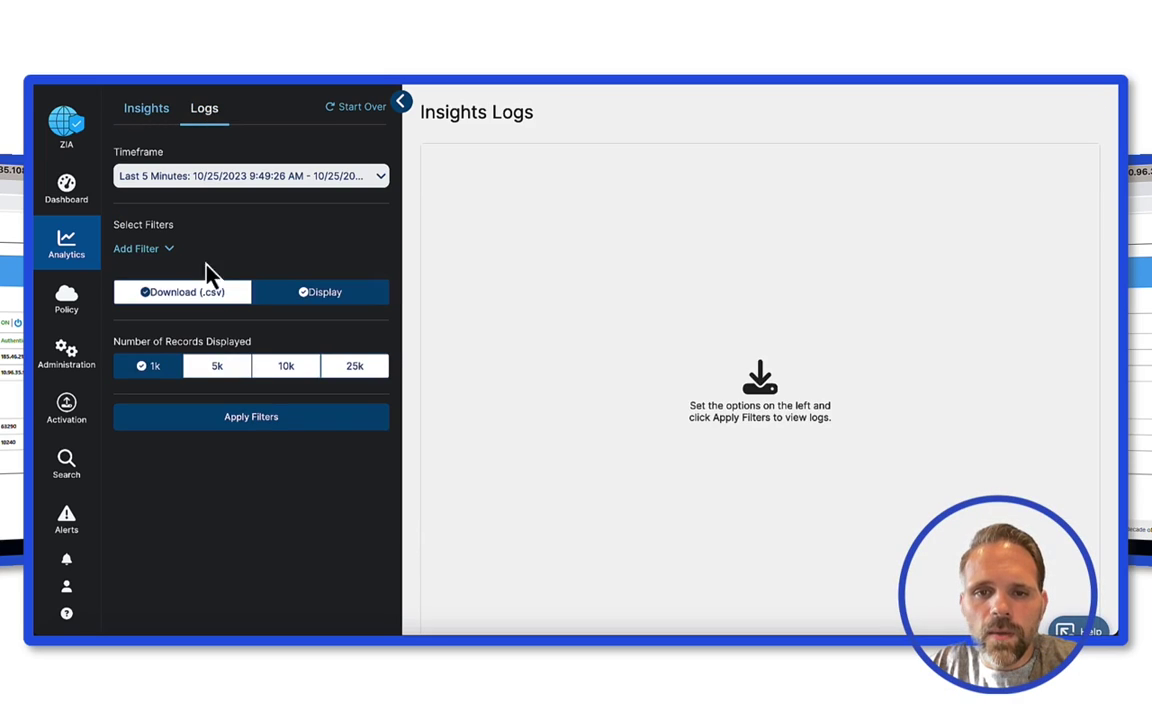
{"action": "left_click", "coordinate": [229, 420]}
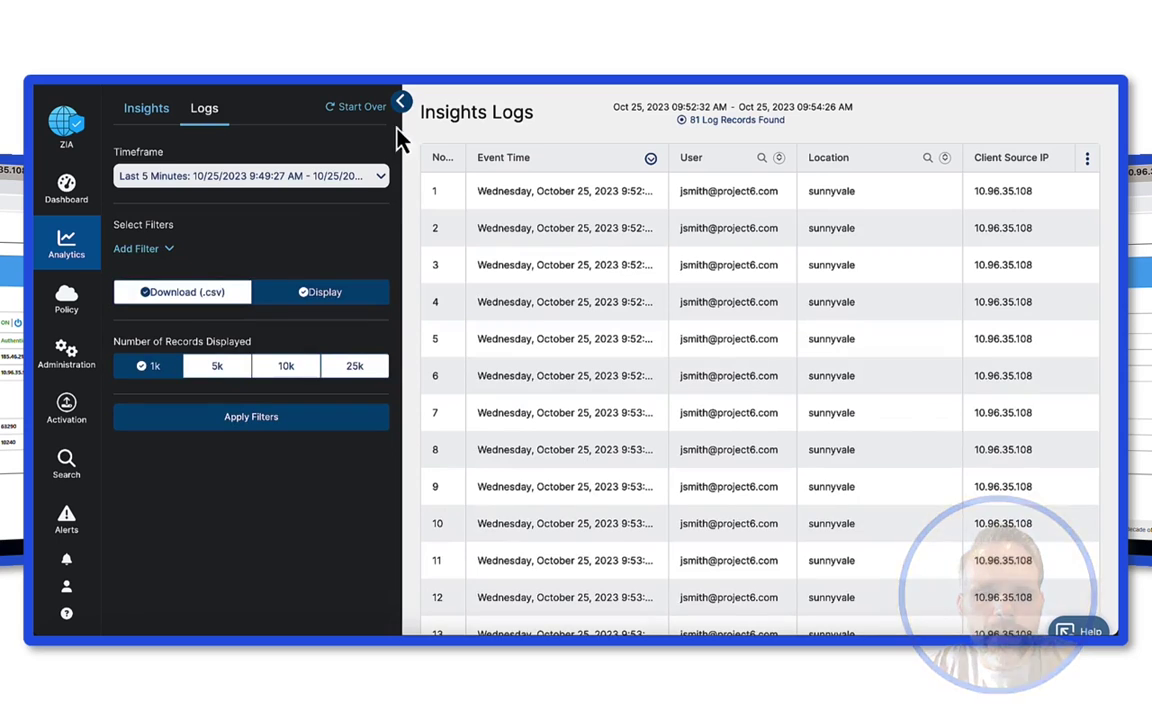
{"action": "left_click", "coordinate": [400, 101]}
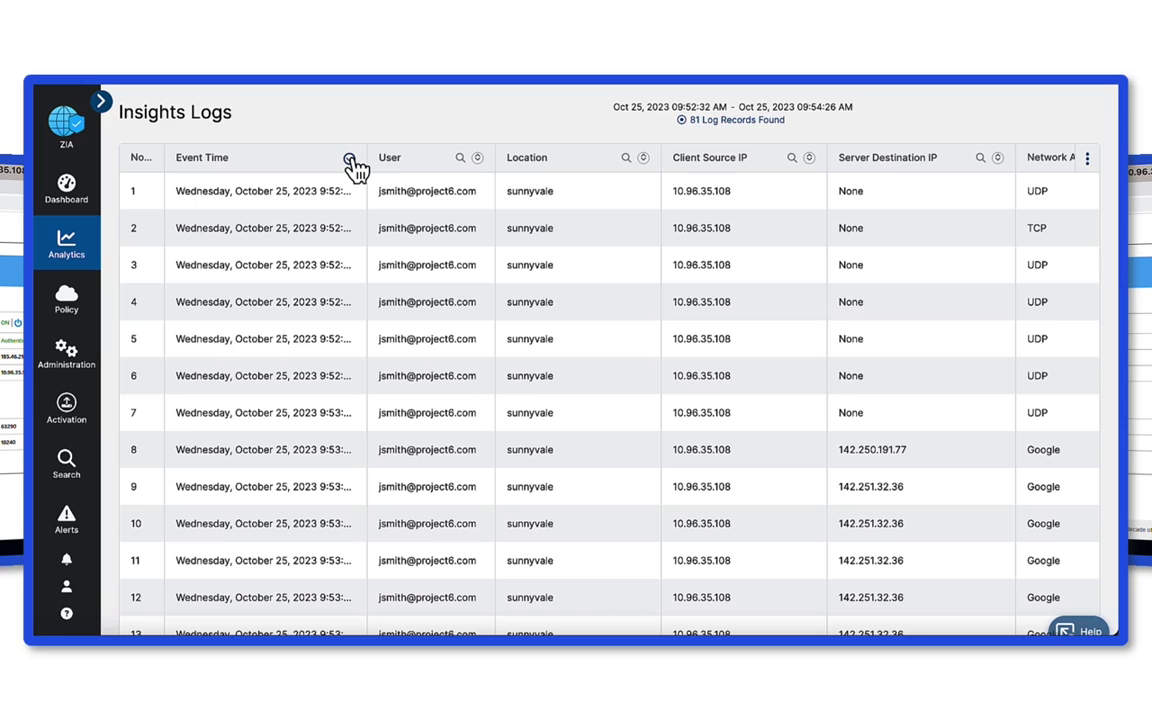
Sort the firewall log entries by newest event time and review their client source IP, network application, network service and rule name
{"action": "left_click", "coordinate": [349, 160]}
{"action": "scroll", "coordinate": [383, 268], "scroll_direction": "right", "scroll_amount": 3}
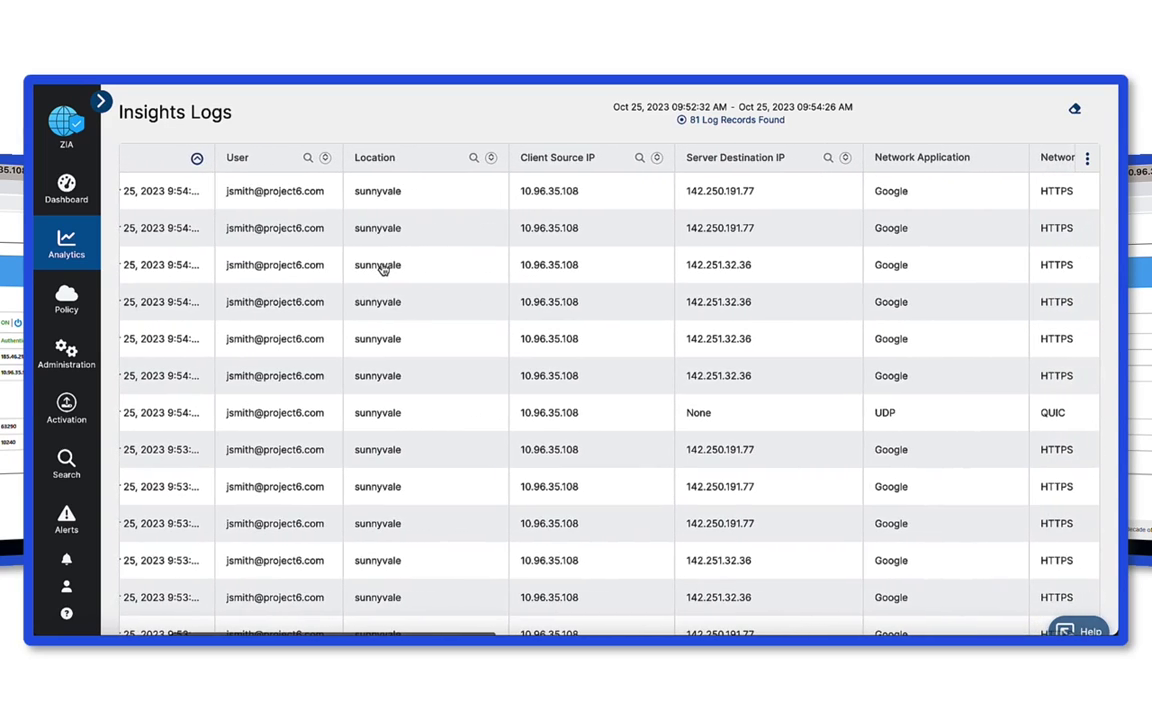
{"action": "scroll", "coordinate": [383, 268], "scroll_direction": "right", "scroll_amount": 2}
{"action": "scroll", "coordinate": [383, 268], "scroll_direction": "right", "scroll_amount": 2}
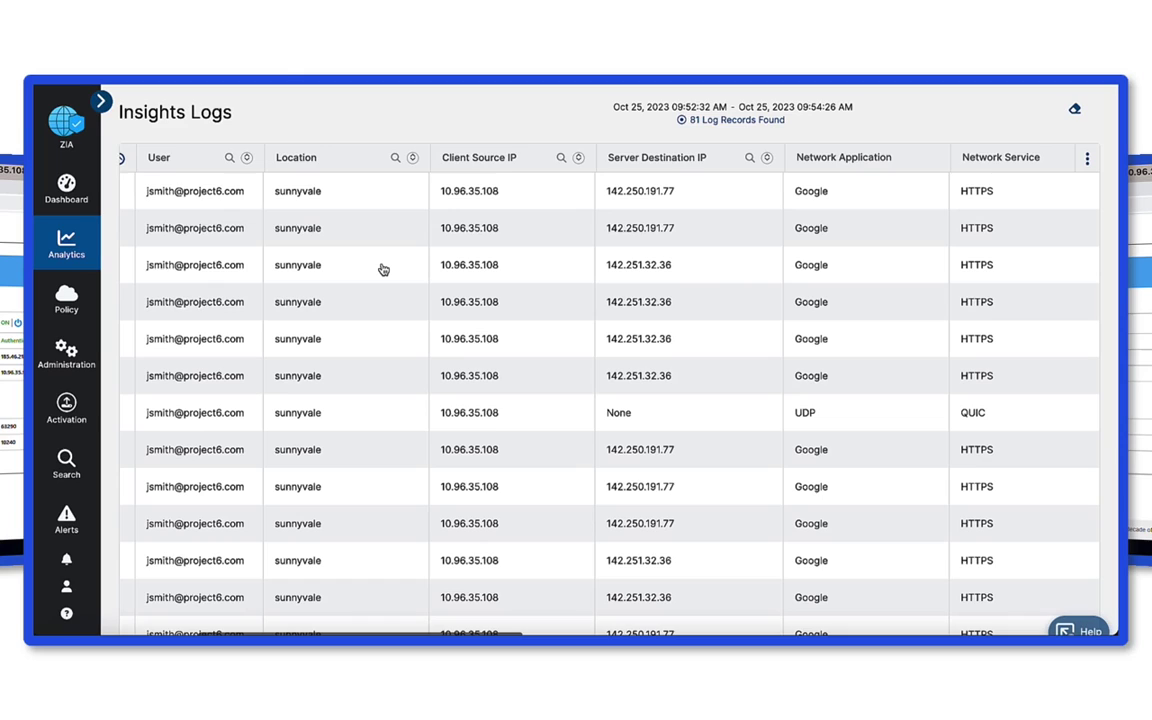
{"action": "scroll", "coordinate": [383, 268], "scroll_direction": "right", "scroll_amount": 3}
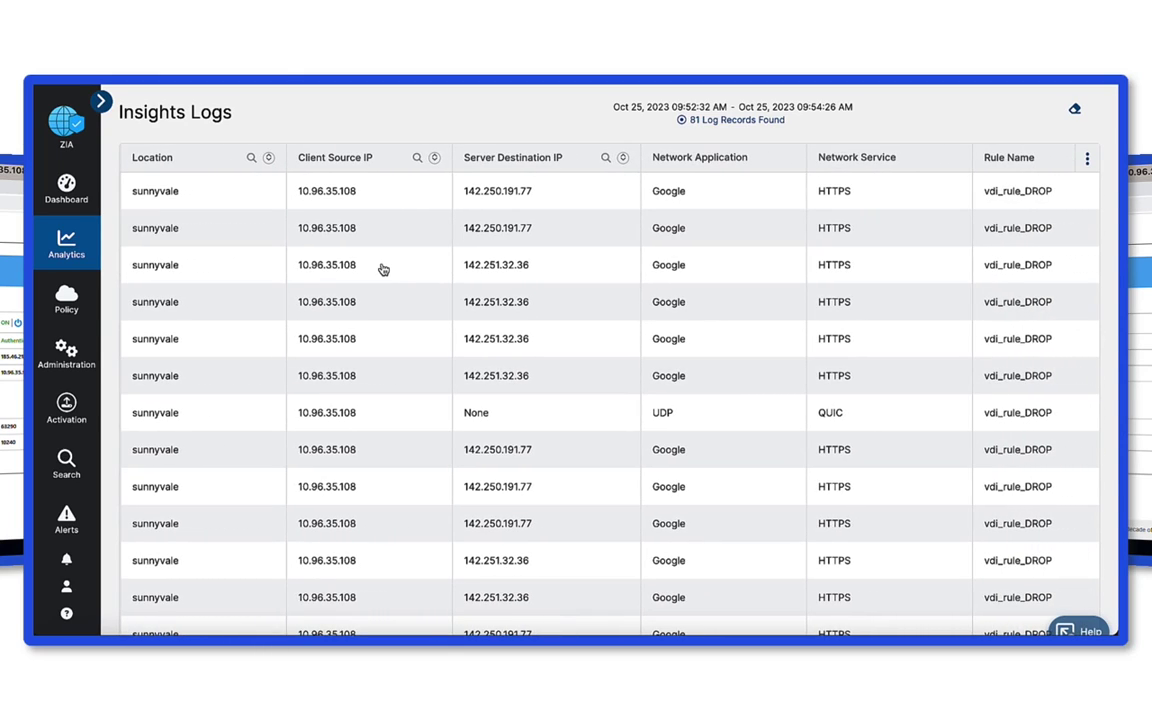
{"action": "scroll", "coordinate": [383, 268], "scroll_direction": "left", "scroll_amount": 9}
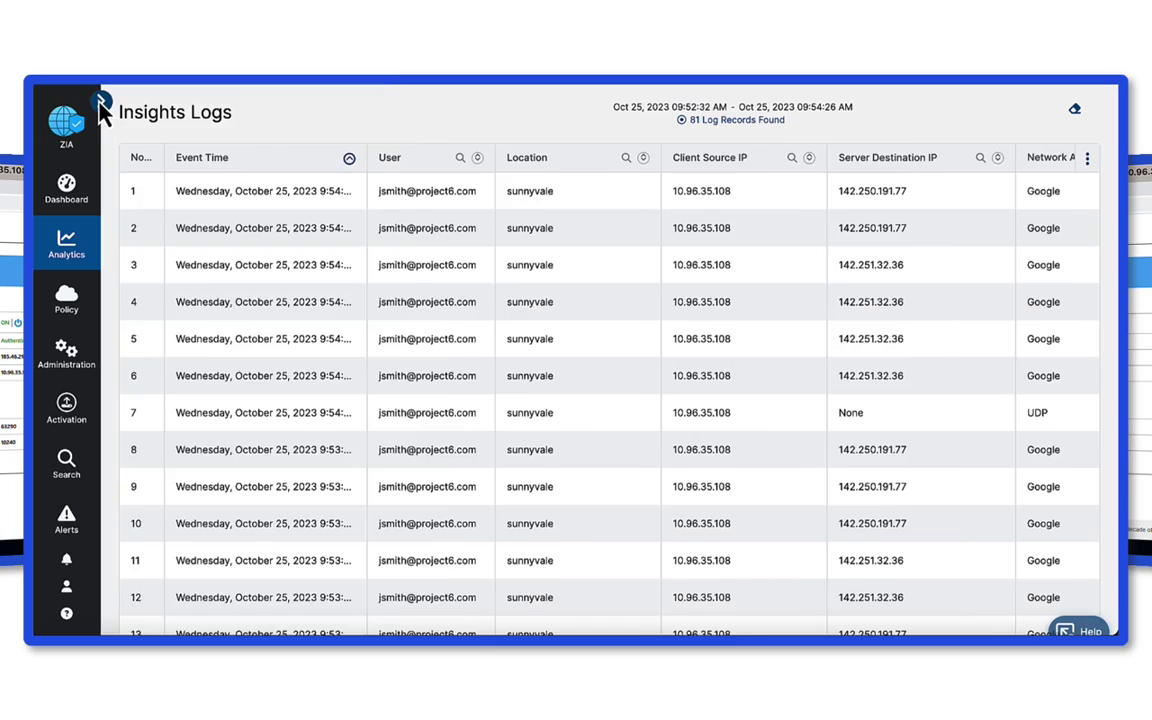
Add a User filter that includes only the user shown in the current firewall log entries, and apply it to the logs
{"action": "left_click", "coordinate": [101, 103]}
{"action": "left_click", "coordinate": [218, 186]}
{"action": "left_click", "coordinate": [218, 186]}
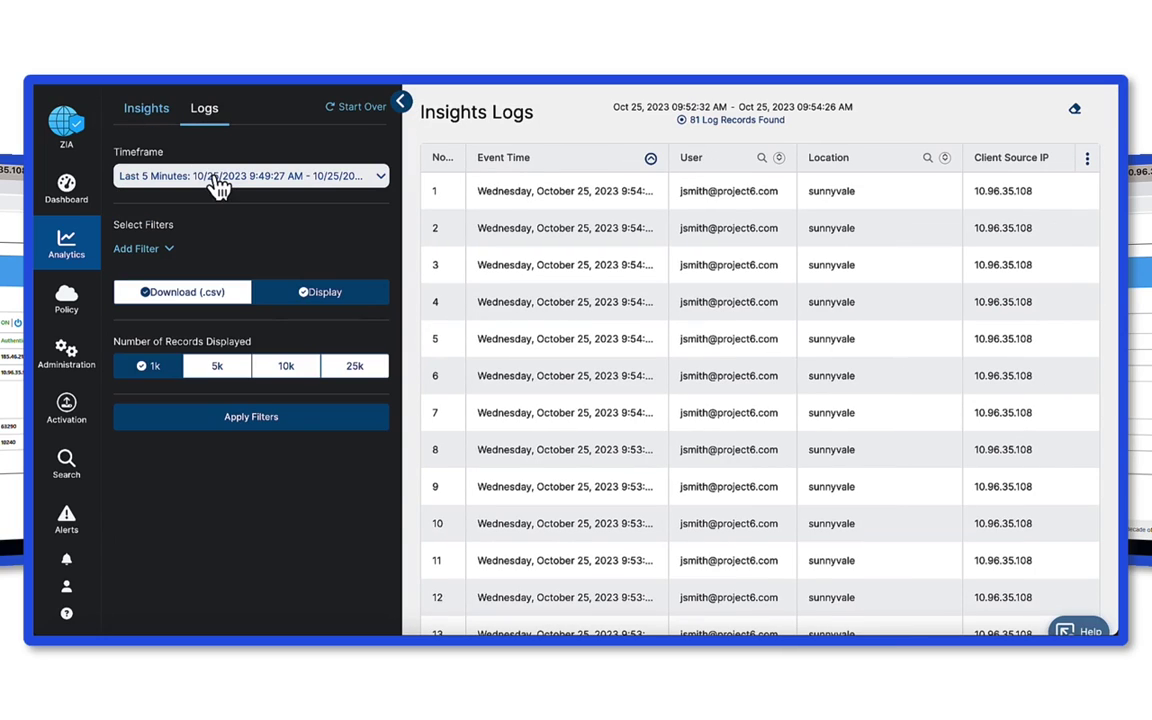
{"action": "left_click", "coordinate": [159, 252]}
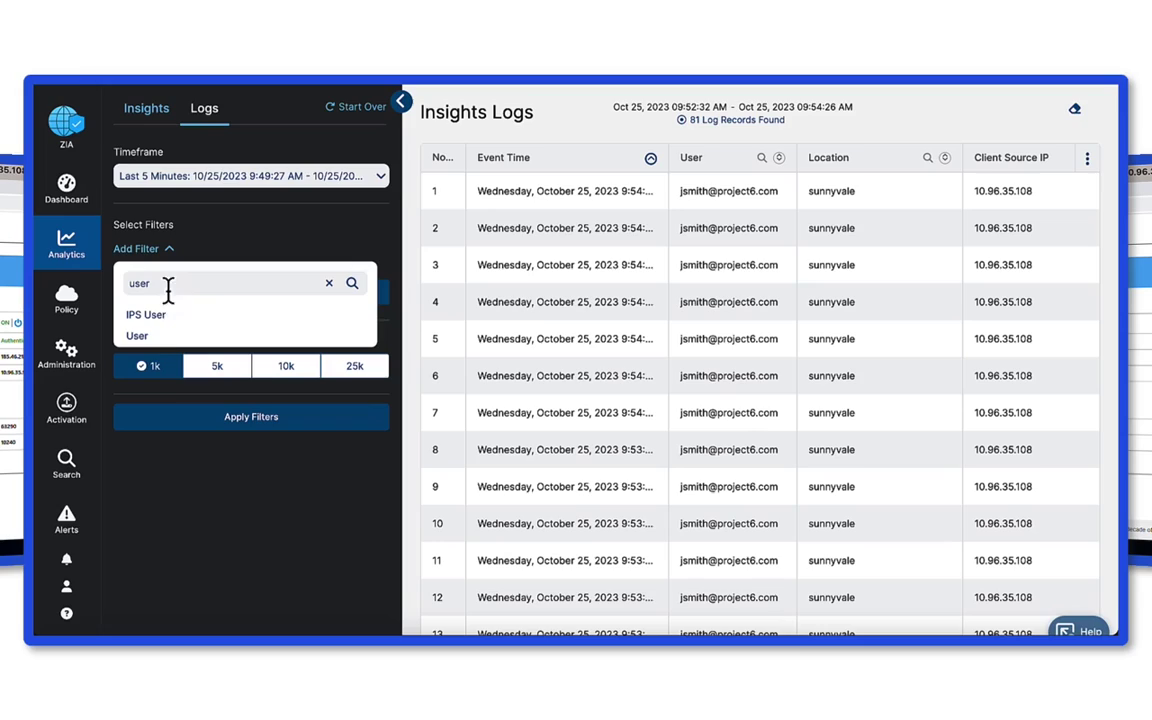
{"action": "left_click", "coordinate": [146, 334]}
{"action": "left_click", "coordinate": [183, 314]}
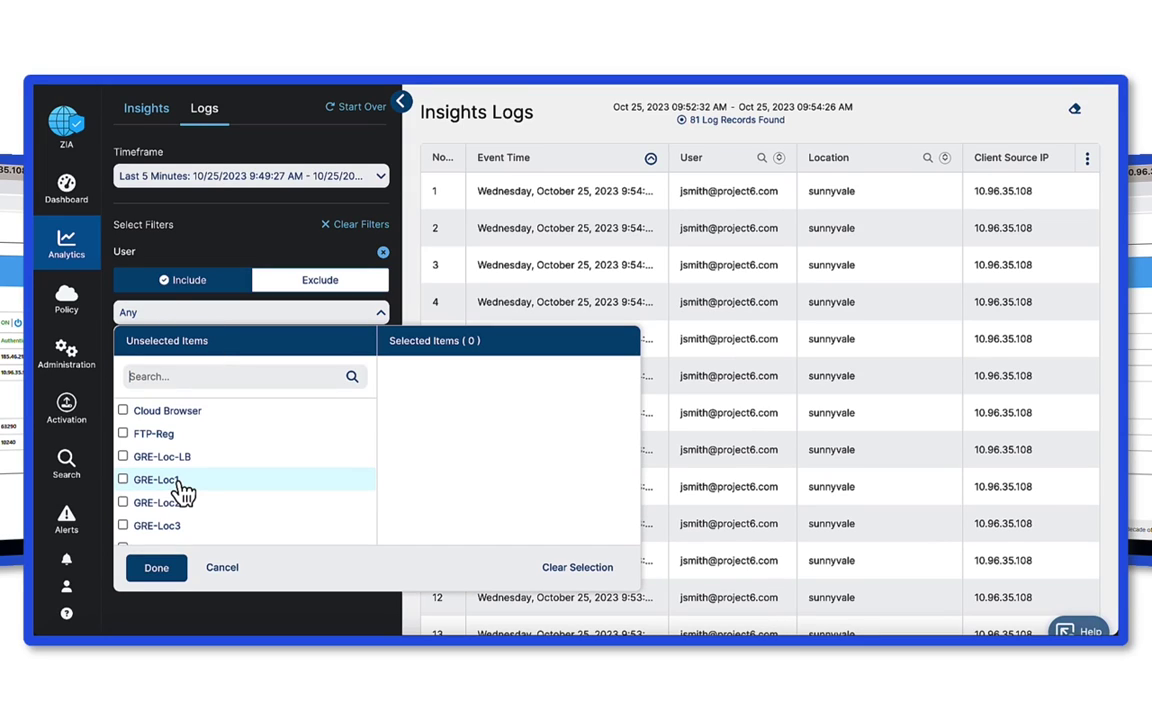
{"action": "type", "text": "jsm"}
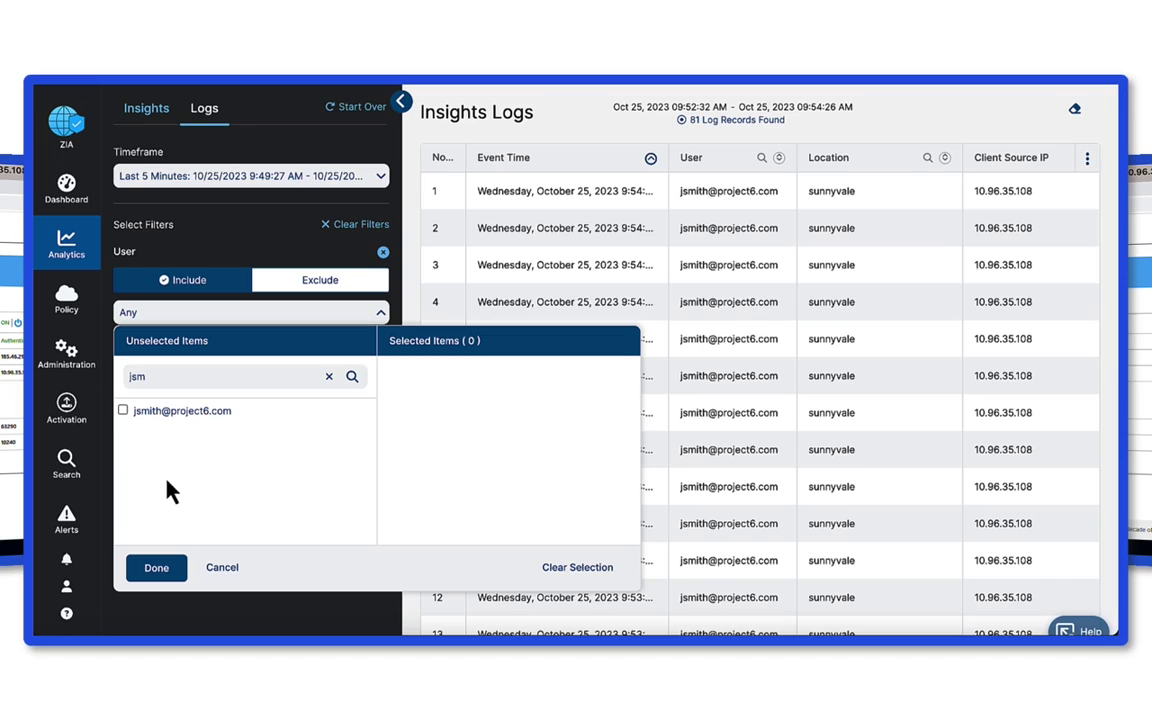
{"action": "left_click", "coordinate": [128, 414]}
{"action": "left_click", "coordinate": [109, 382]}
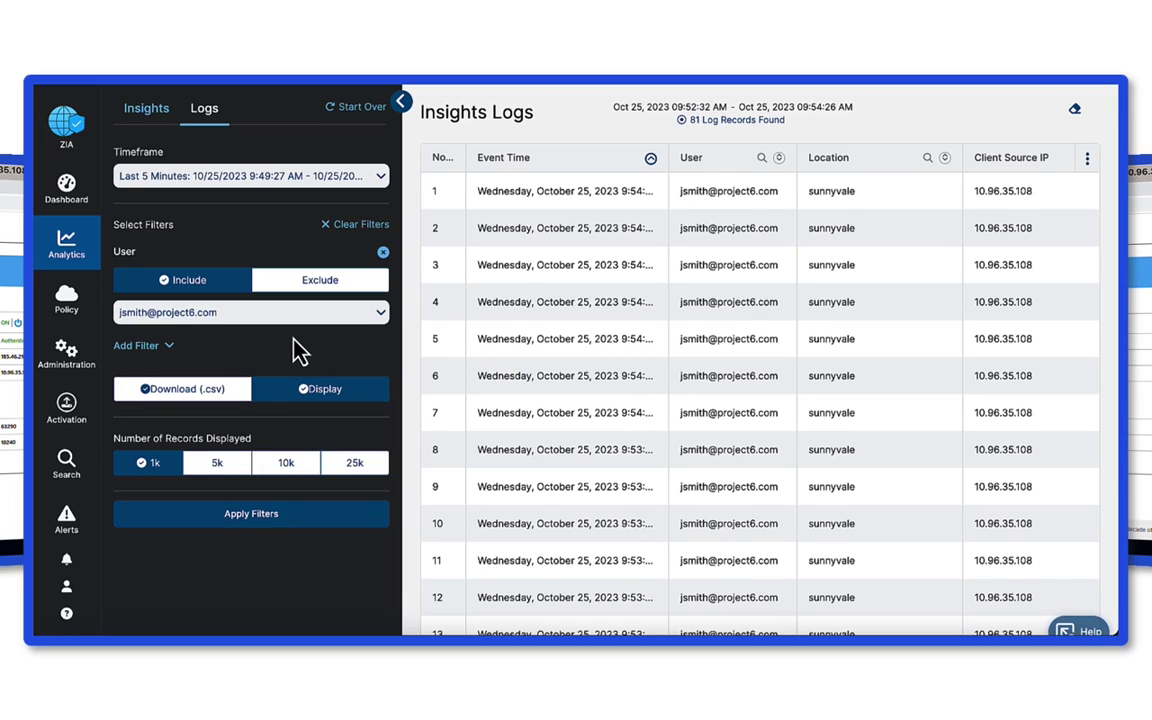
{"action": "left_click", "coordinate": [264, 515]}
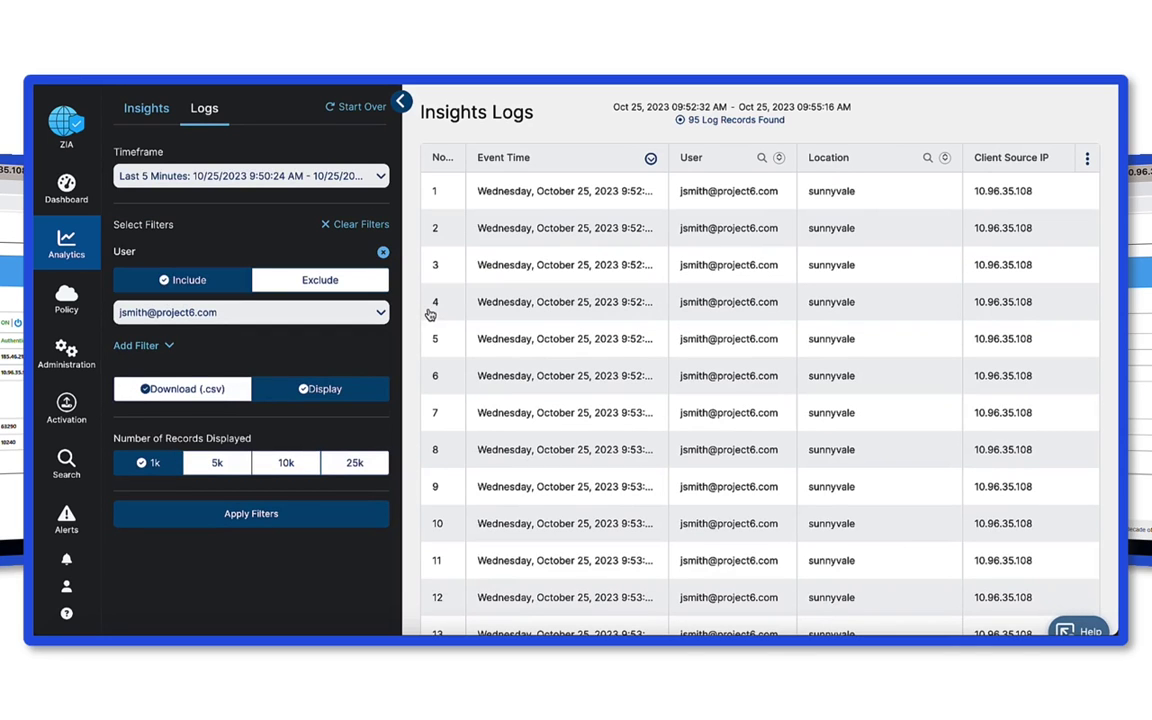
Hide the filter options and review the filtered user's client source IP, network service, rule name and action entries
{"action": "left_click", "coordinate": [401, 103]}
{"action": "scroll", "coordinate": [437, 368], "scroll_direction": "right", "scroll_amount": 3}
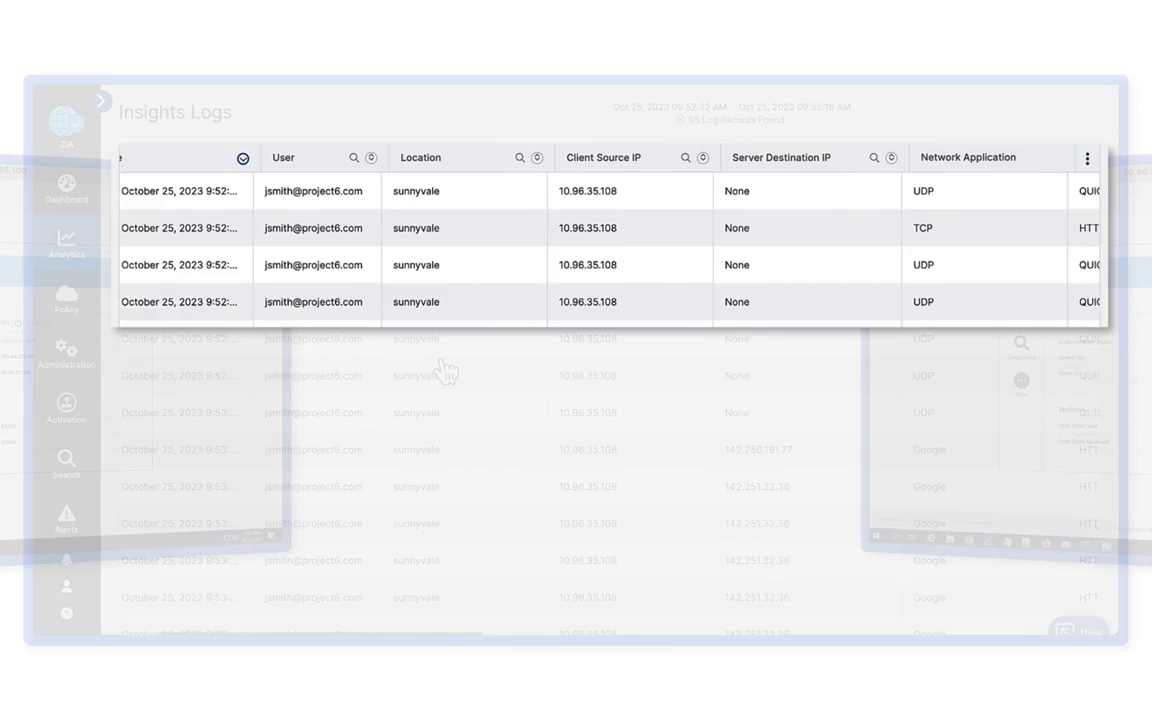
{"action": "scroll", "coordinate": [445, 370], "scroll_direction": "right", "scroll_amount": 5}
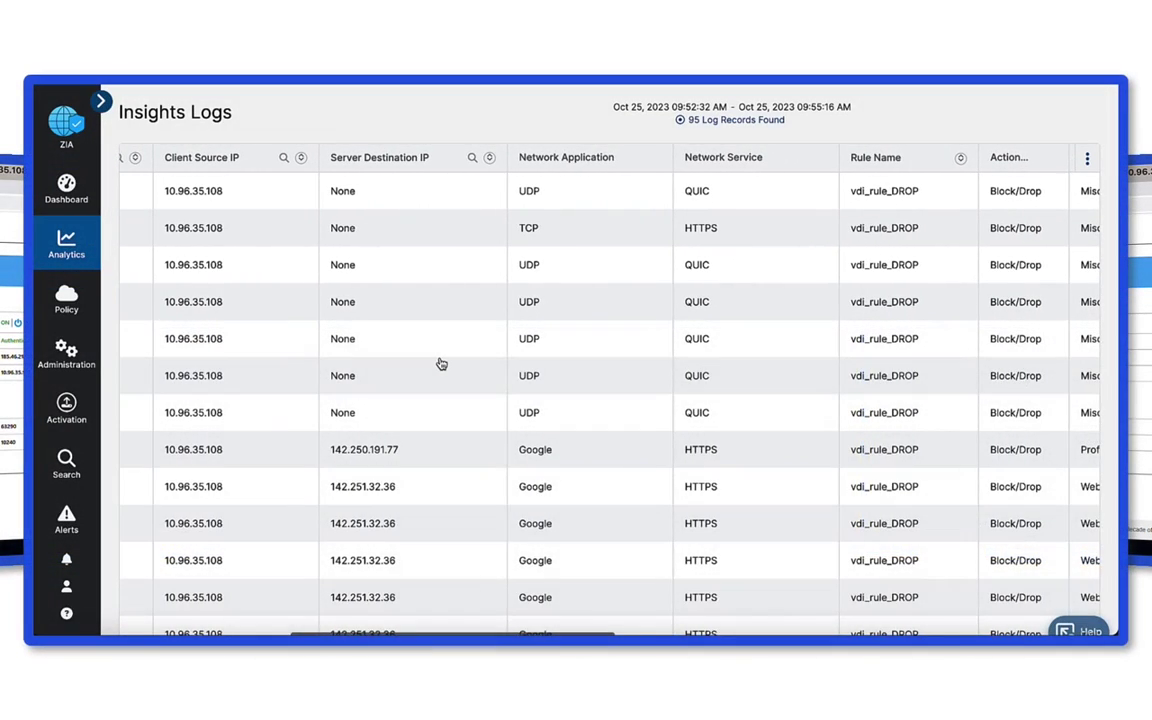
{"action": "scroll", "coordinate": [441, 364], "scroll_direction": "left", "scroll_amount": 5}
{"action": "scroll", "coordinate": [441, 364], "scroll_direction": "left", "scroll_amount": 3}
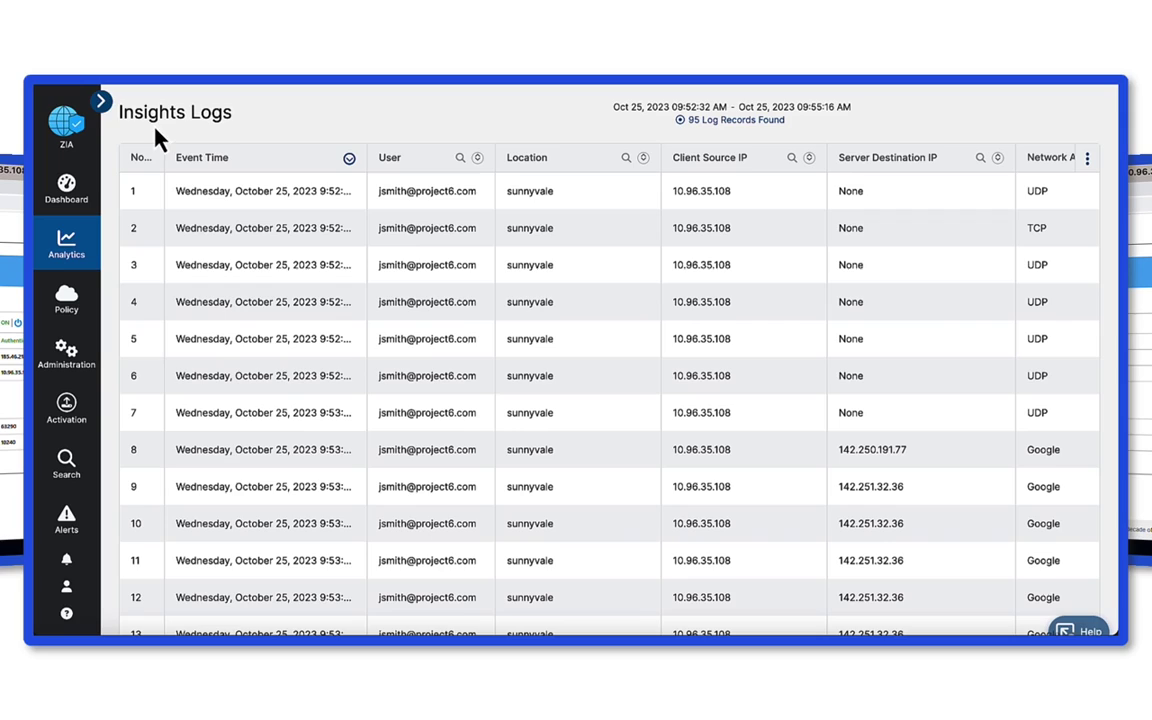
Switch the User filter to exclude the selected user, apply it to the firewall logs and hide the filter options
{"action": "left_click", "coordinate": [103, 103]}
{"action": "left_click", "coordinate": [288, 282]}
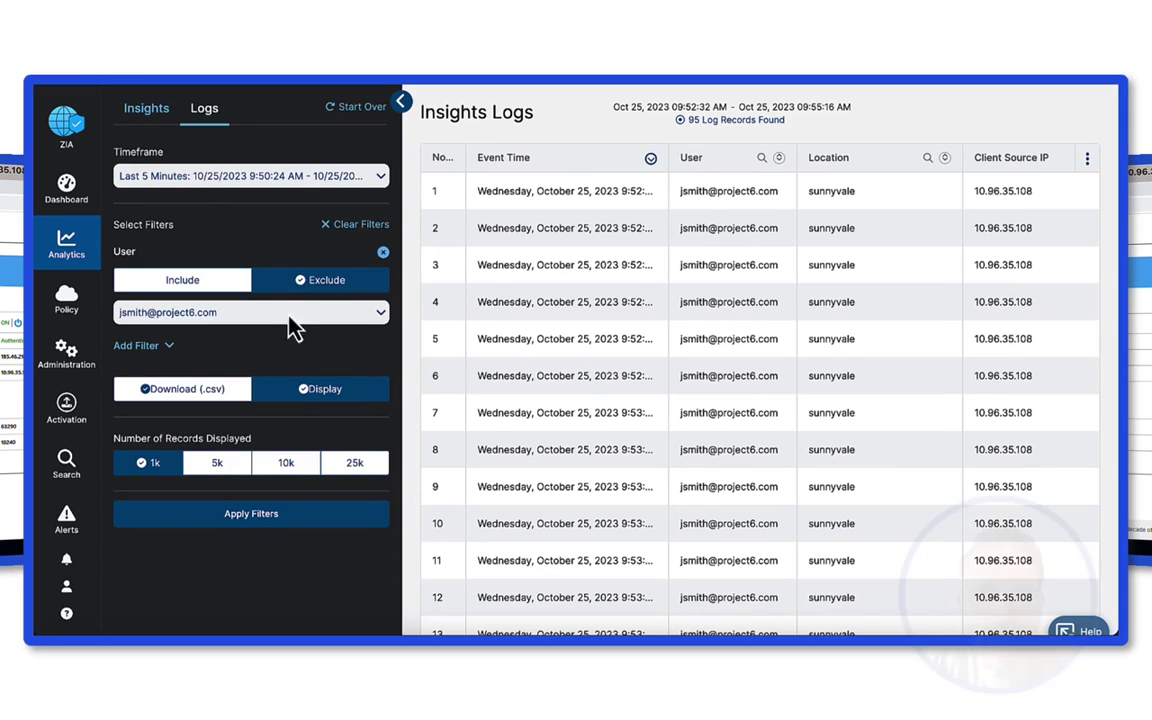
{"action": "left_click", "coordinate": [282, 515]}
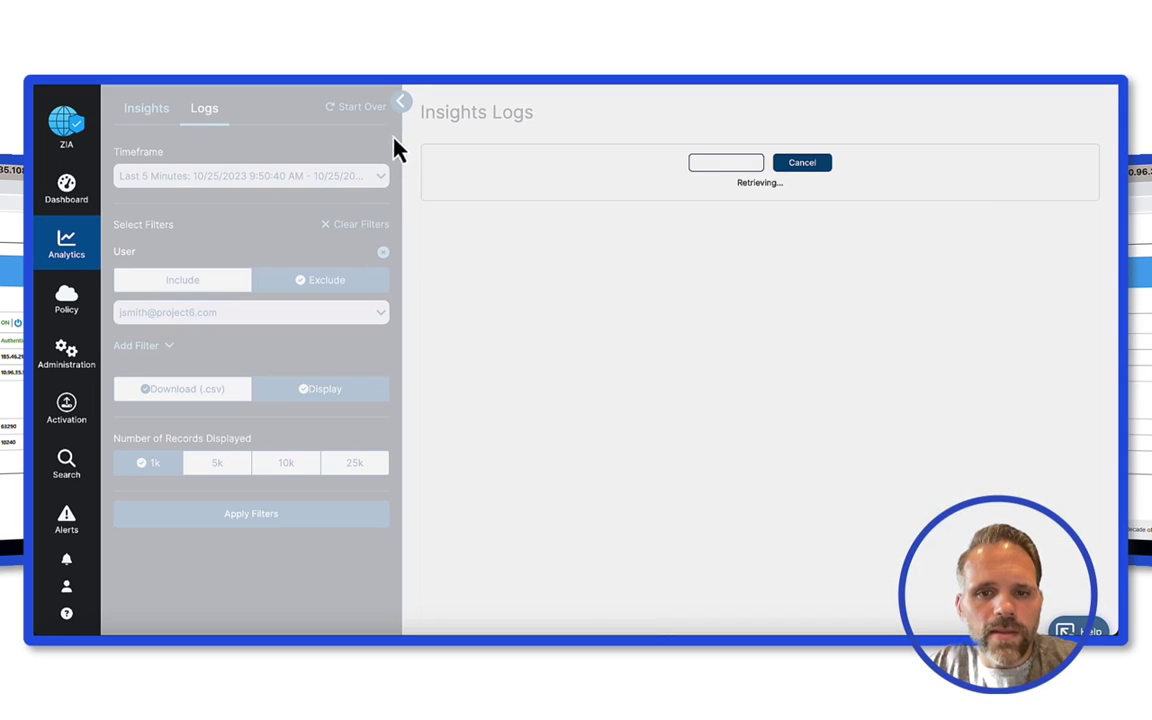
{"action": "left_click", "coordinate": [401, 105]}
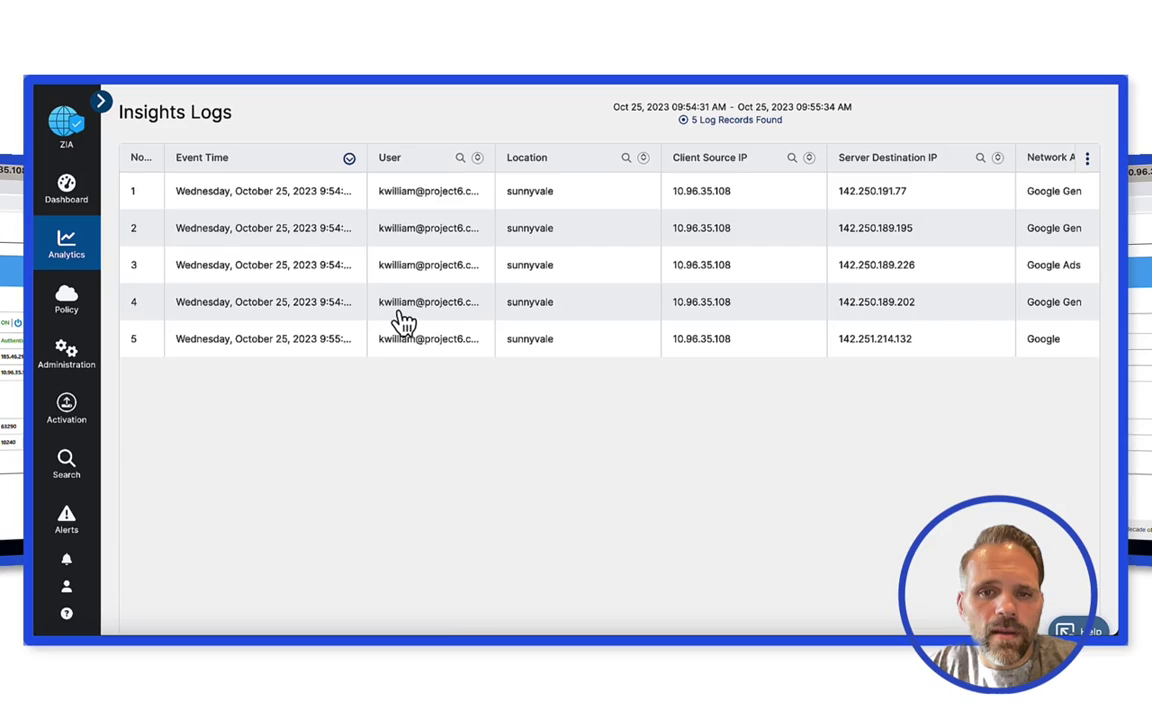
Review the other user's firewall log entries for client source IP, network application, network service, rule name and action
{"action": "scroll", "coordinate": [400, 320], "scroll_direction": "right", "scroll_amount": 2}
{"action": "scroll", "coordinate": [403, 320], "scroll_direction": "right", "scroll_amount": 5}
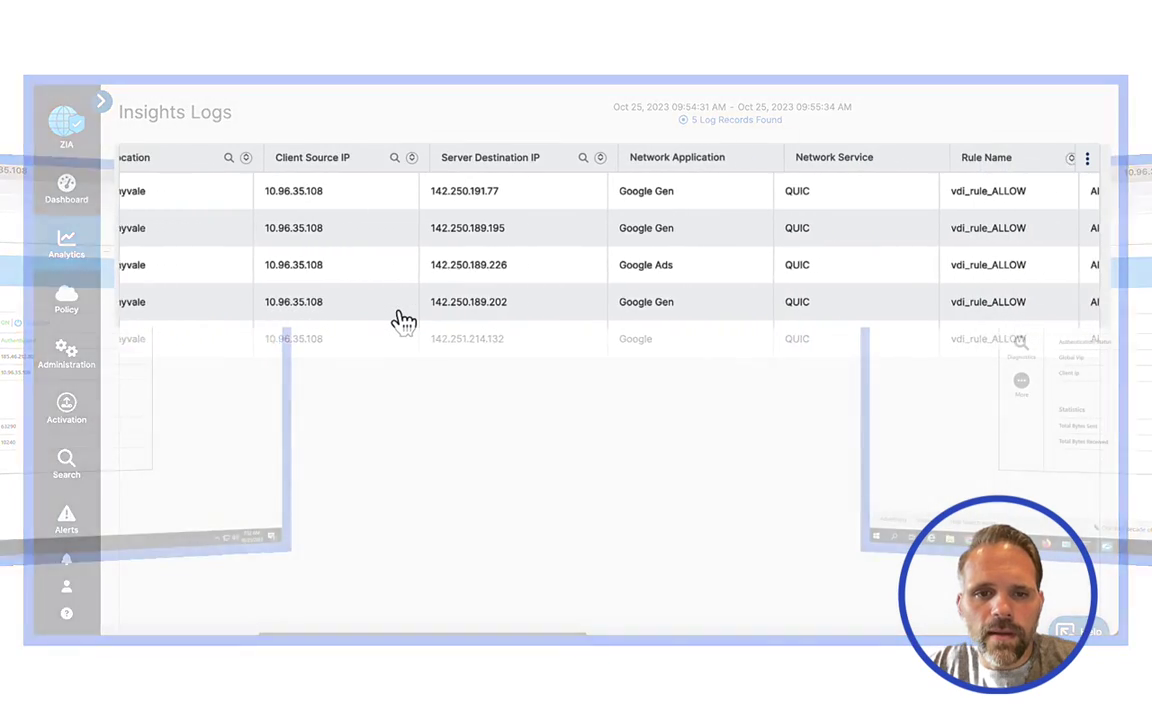
{"action": "scroll", "coordinate": [403, 320], "scroll_direction": "right", "scroll_amount": 2}
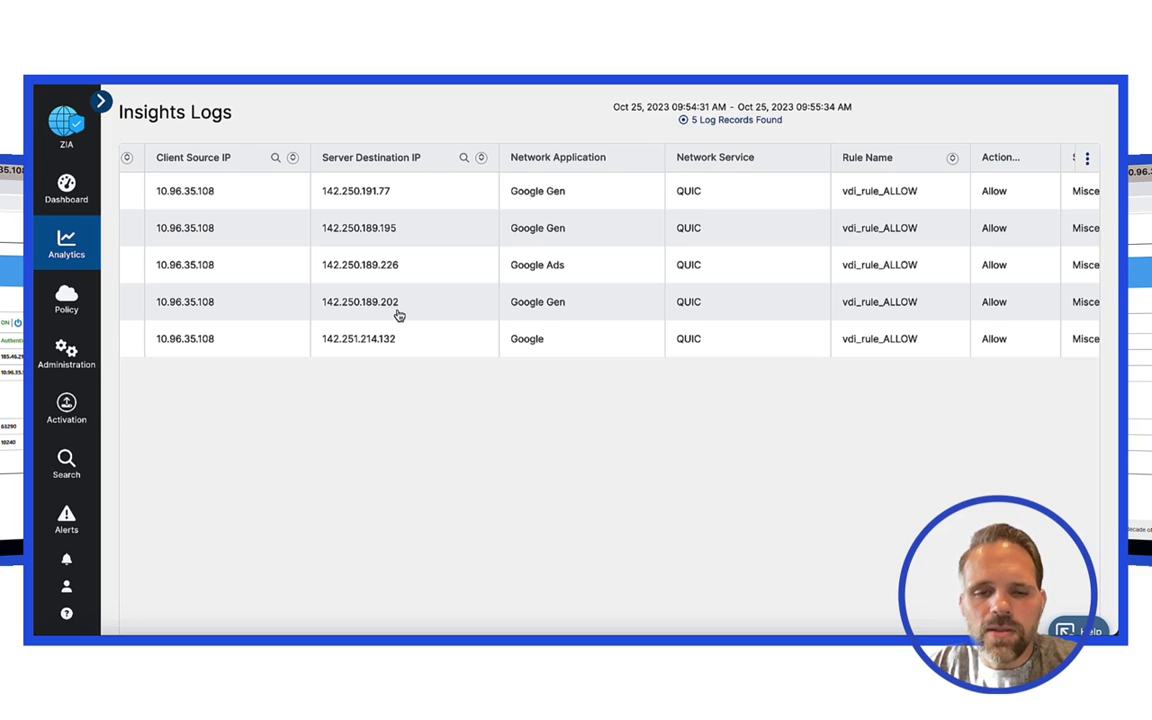
{"action": "scroll", "coordinate": [398, 315], "scroll_direction": "left", "scroll_amount": 4}
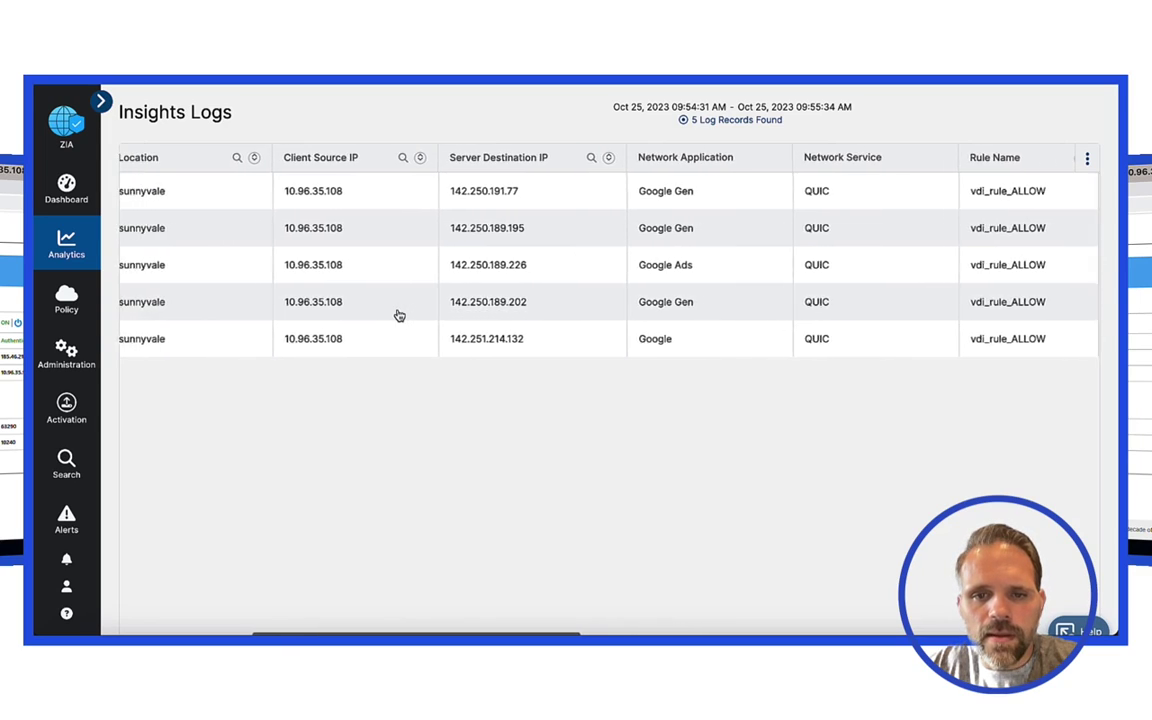
{"action": "scroll", "coordinate": [398, 315], "scroll_direction": "left", "scroll_amount": 1}
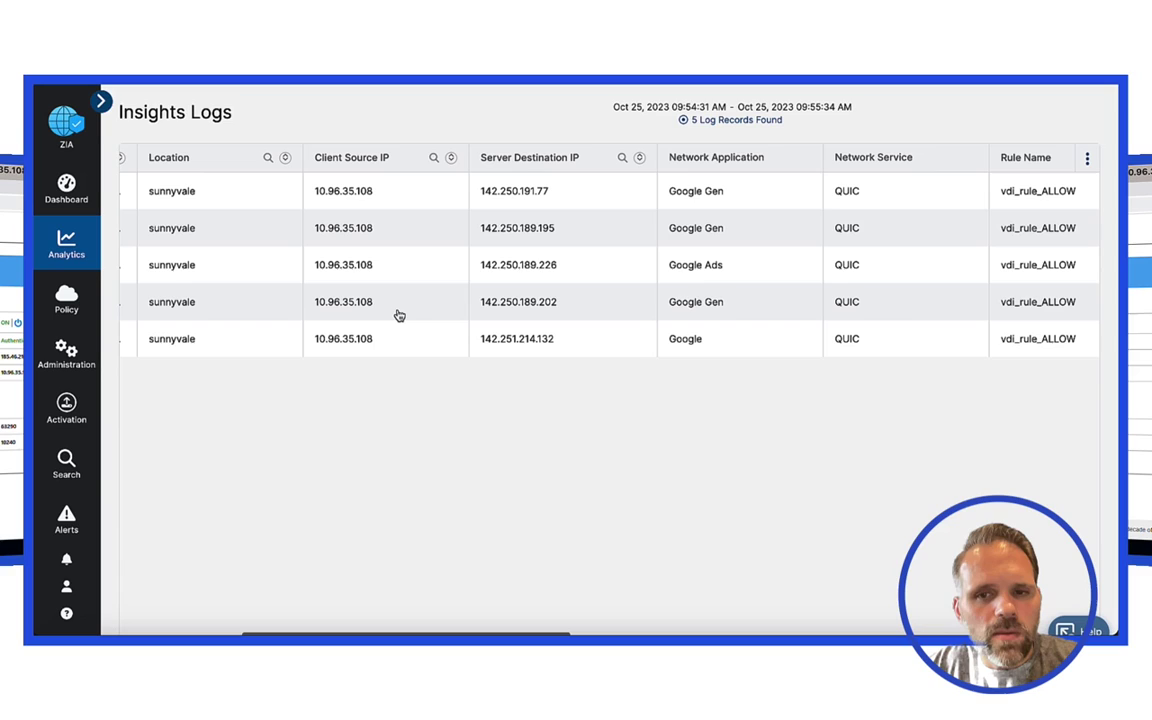